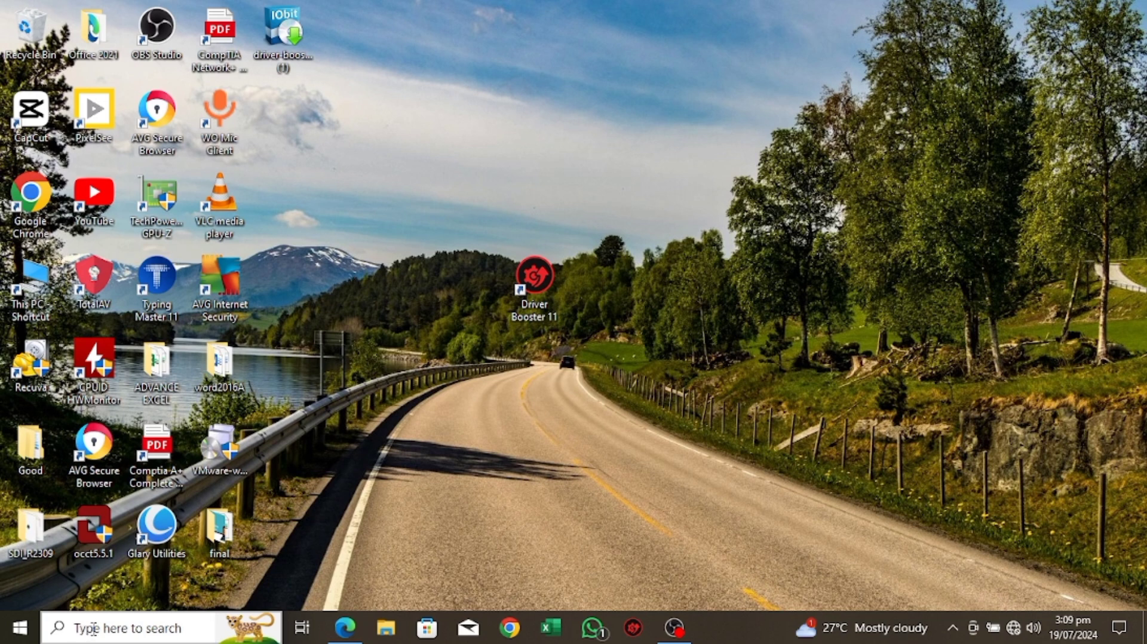
Step: Open Command Prompt with administrator rights from the recent searches
click(93, 629)
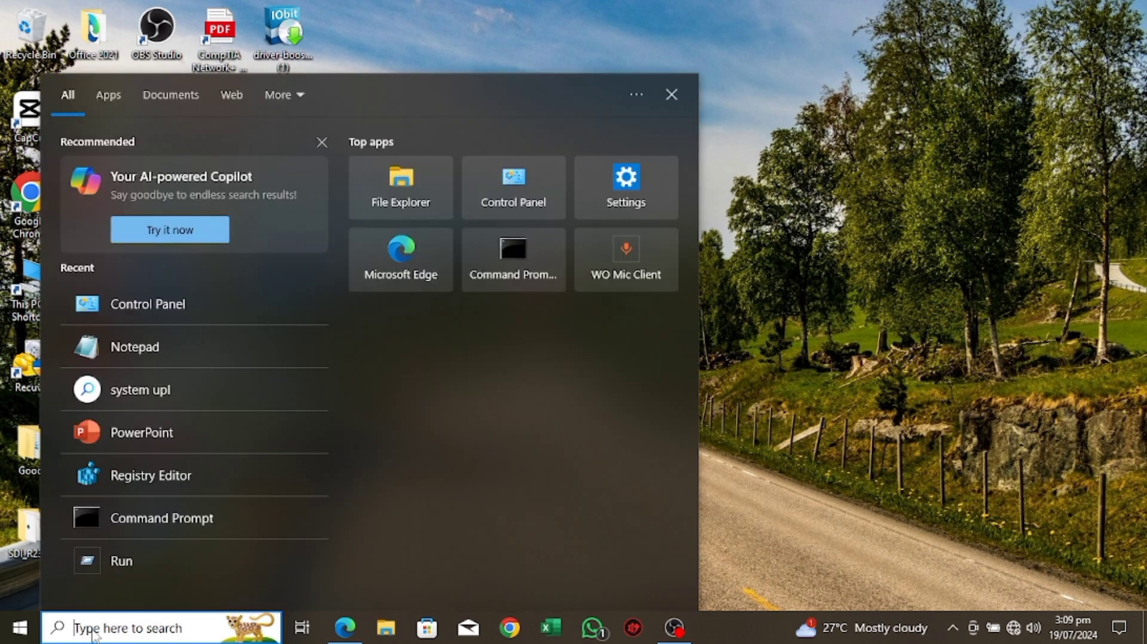
text(!)
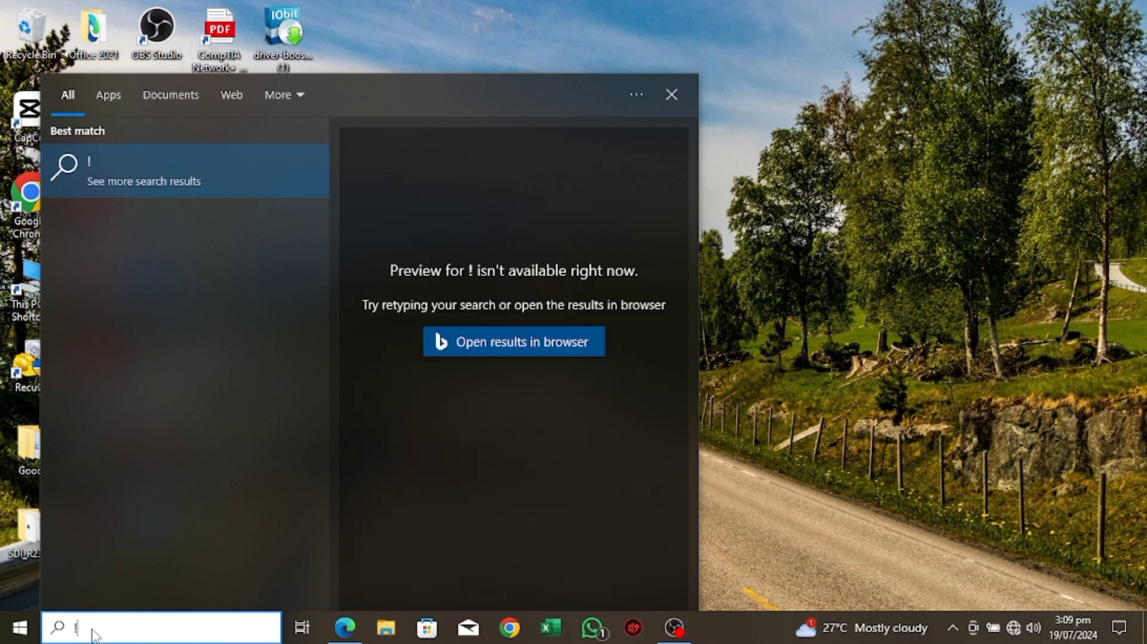
key(BackSpace)
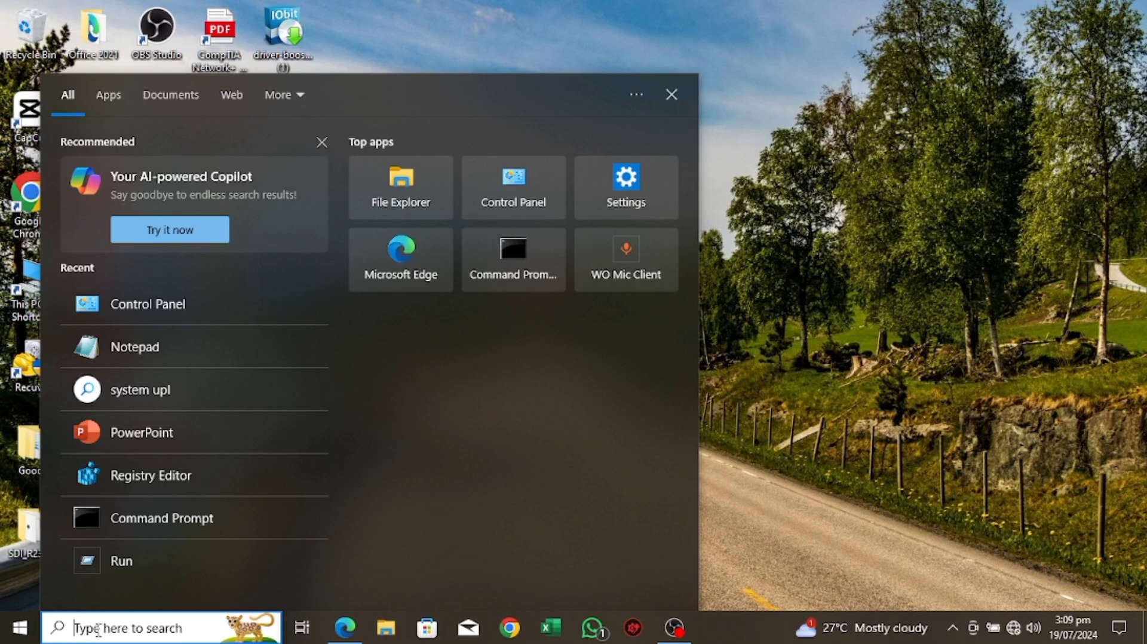
right_click(142, 515)
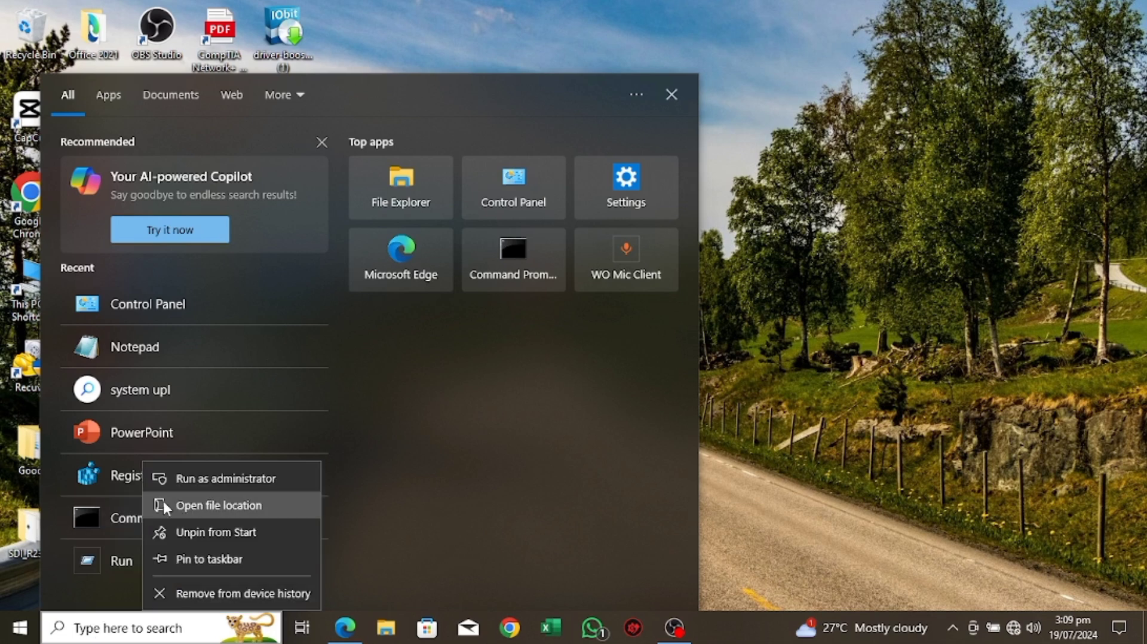
click(184, 477)
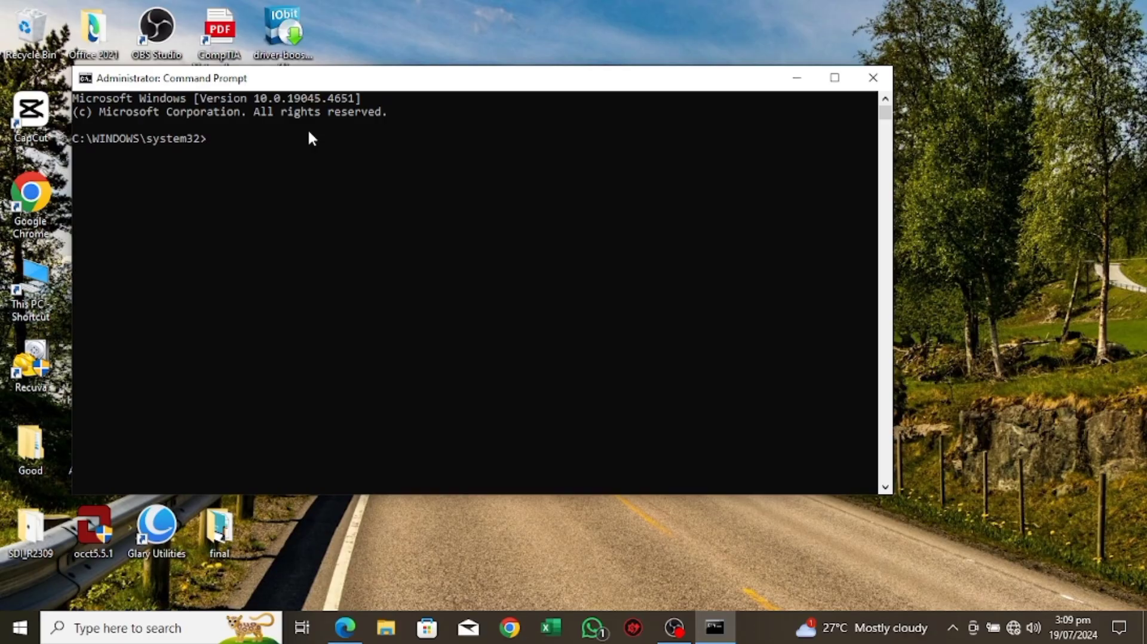
Step: Ping the loopback address 127.1.1.1 from the command line, and close Command Prompt
text(@)
key(BackSpace)
text(ping 127.1.1.1)
key(Return)
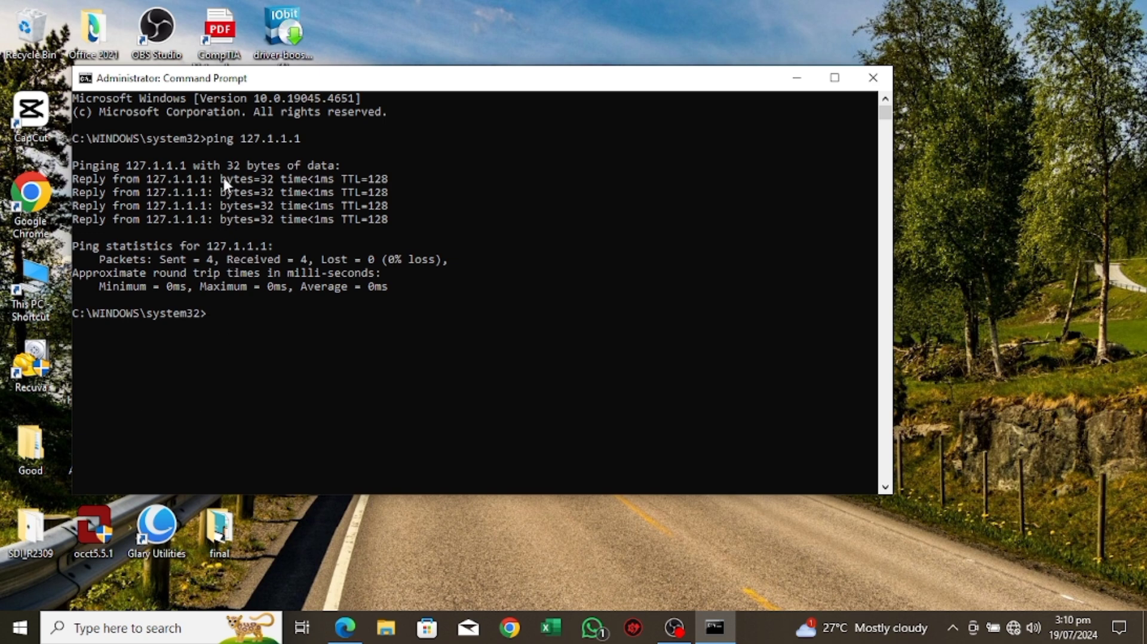
click(871, 80)
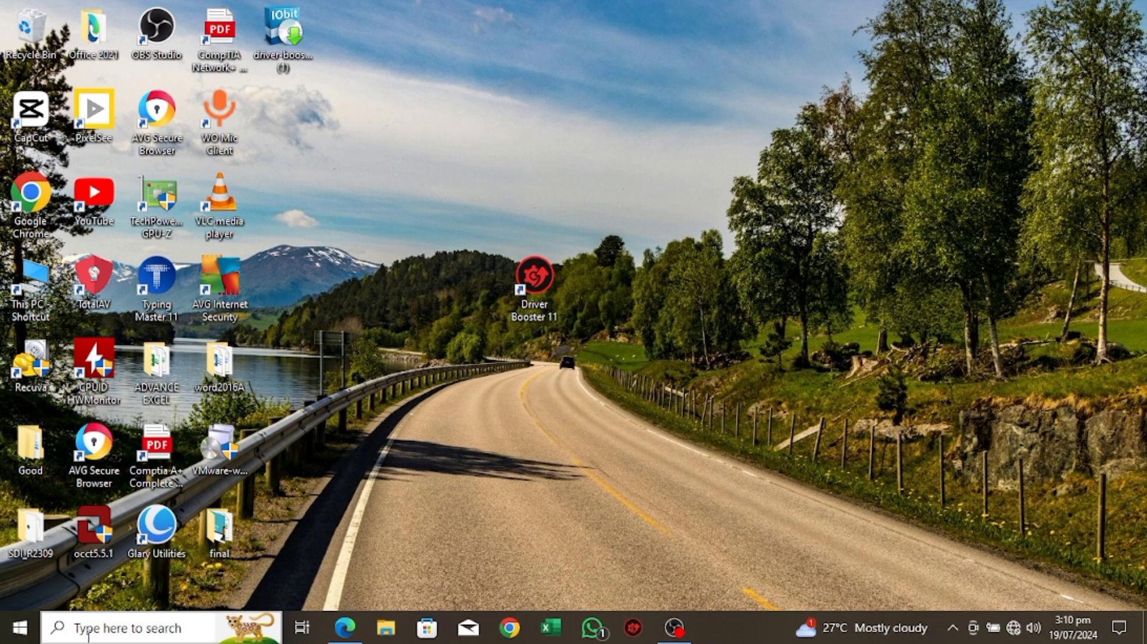
Step: Open the Network & Internet category in Windows Settings and bring up the list of network adapters
click(20, 628)
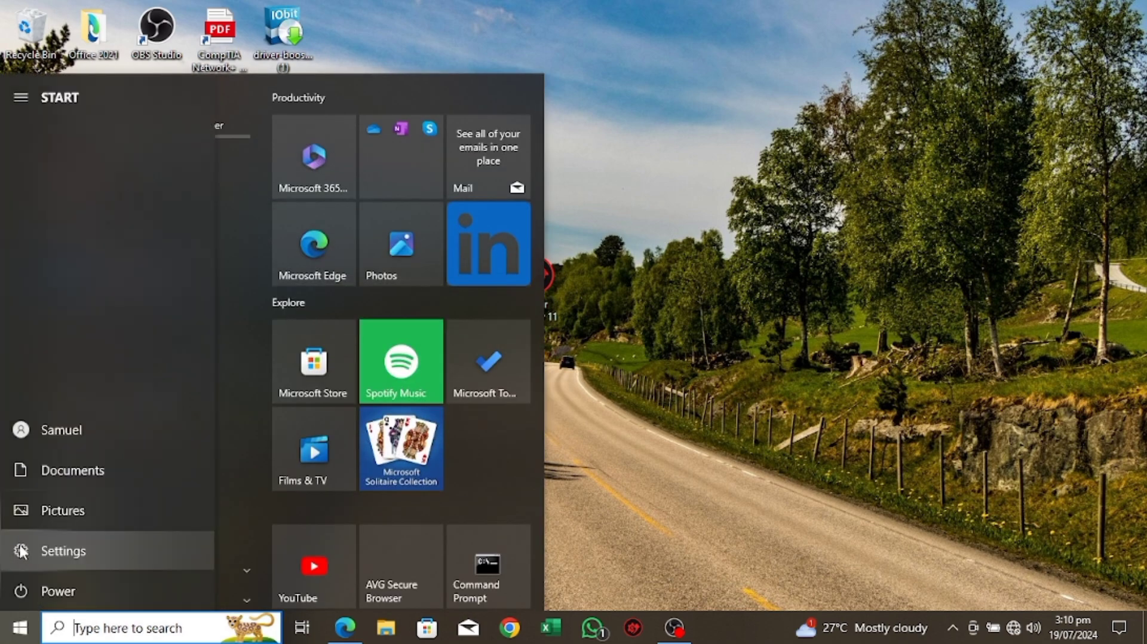
click(21, 549)
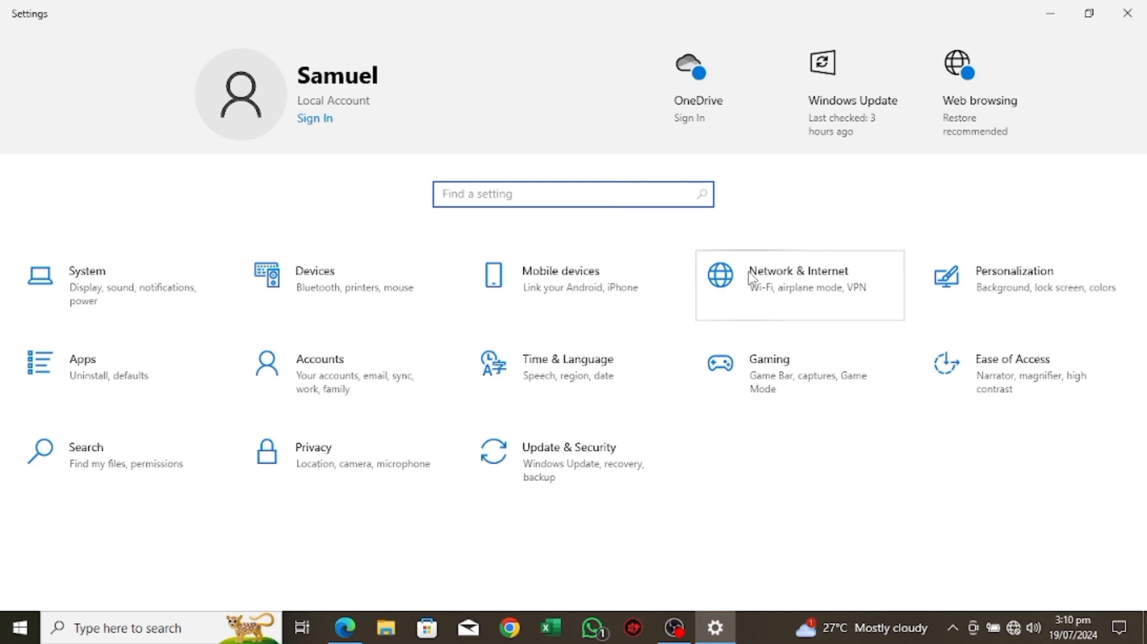
text(@)
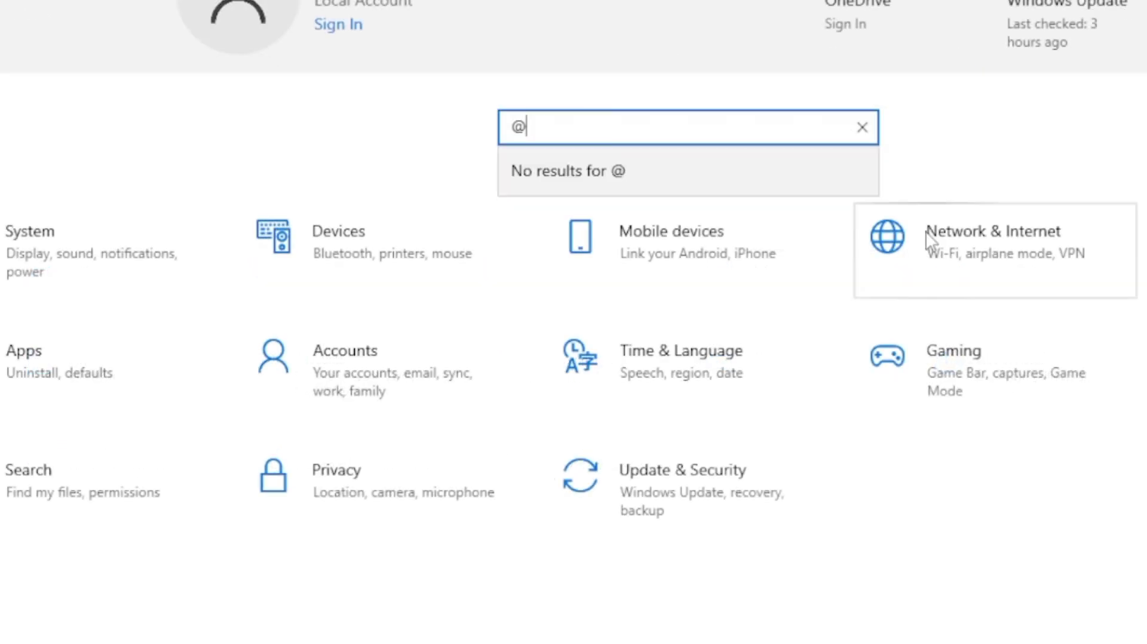
key(BackSpace)
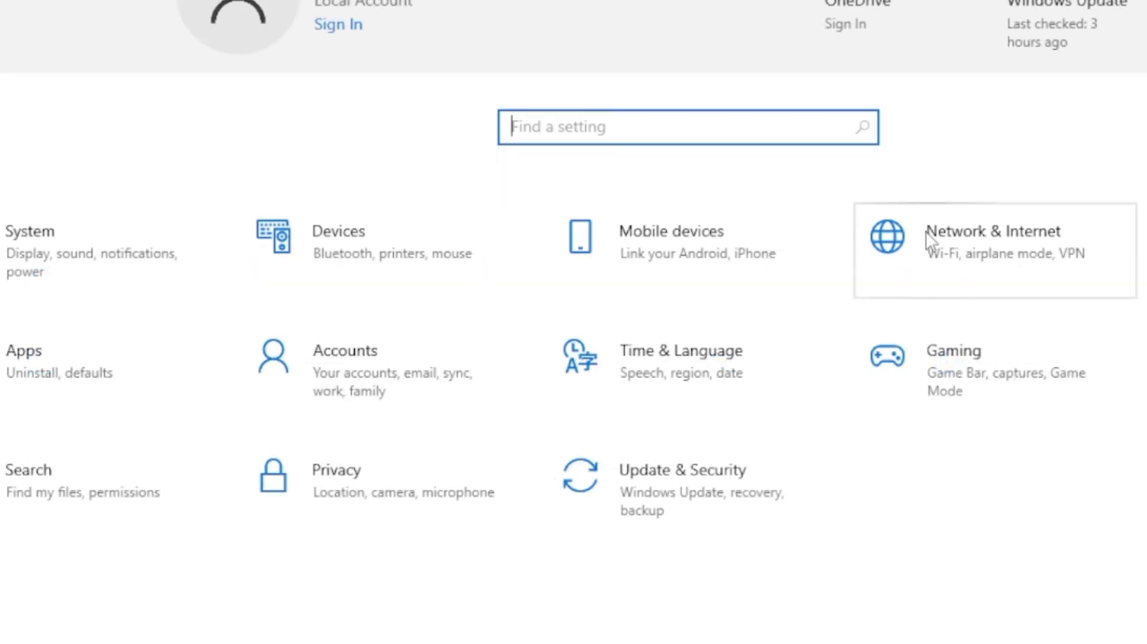
click(1062, 233)
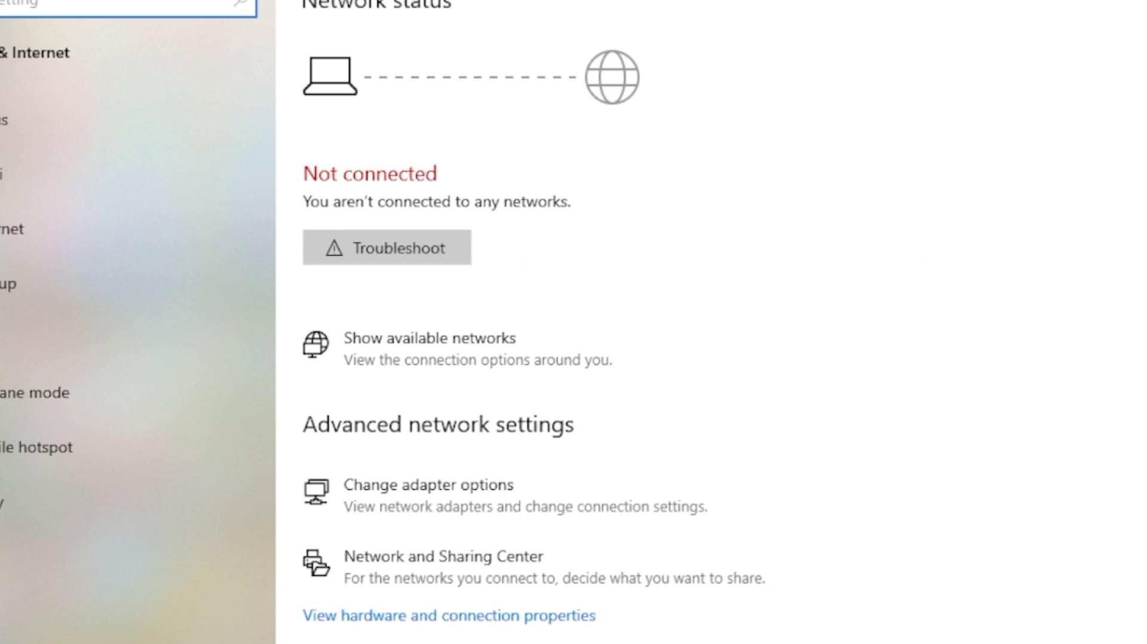
scroll(717, 335, down, 2)
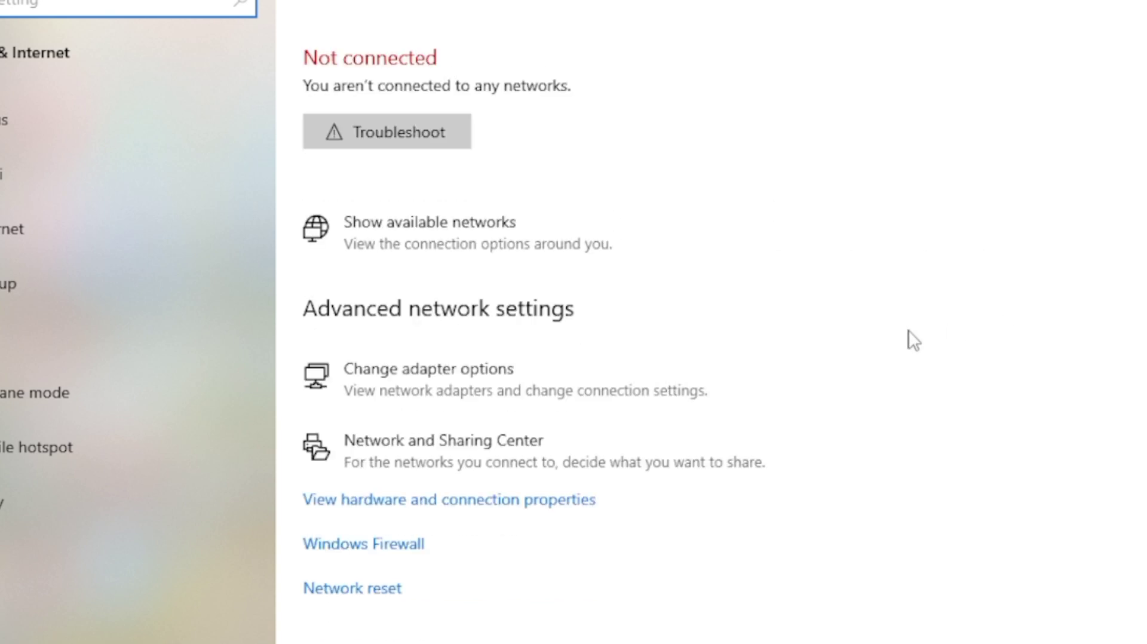
click(360, 373)
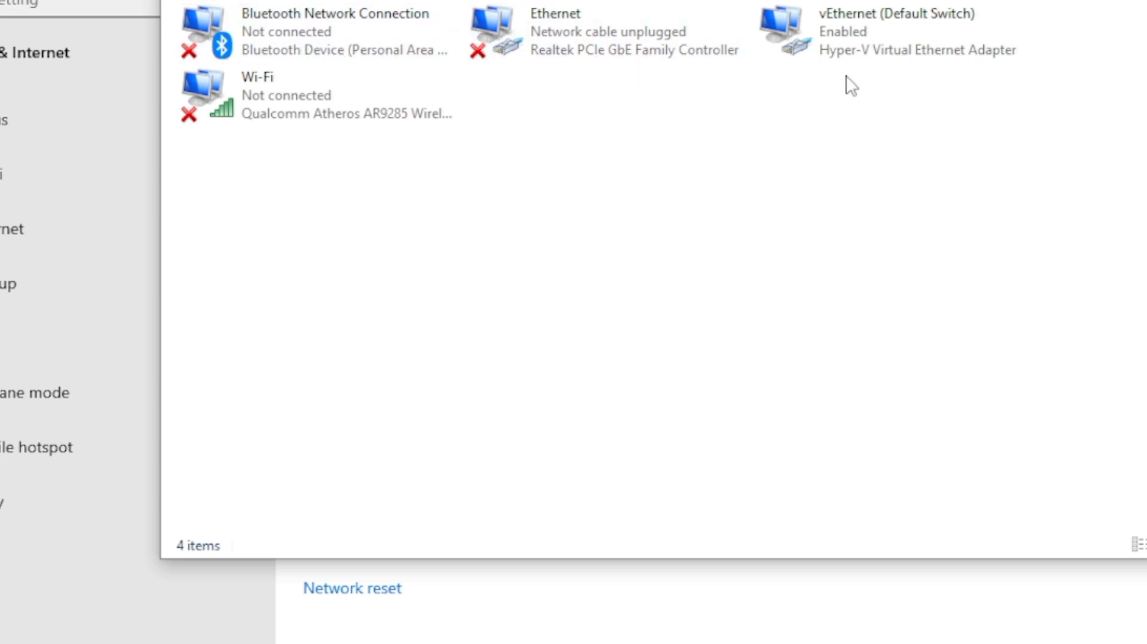
Step: Restart the Wi-Fi adapter by disabling it and enabling it again
right_click(253, 85)
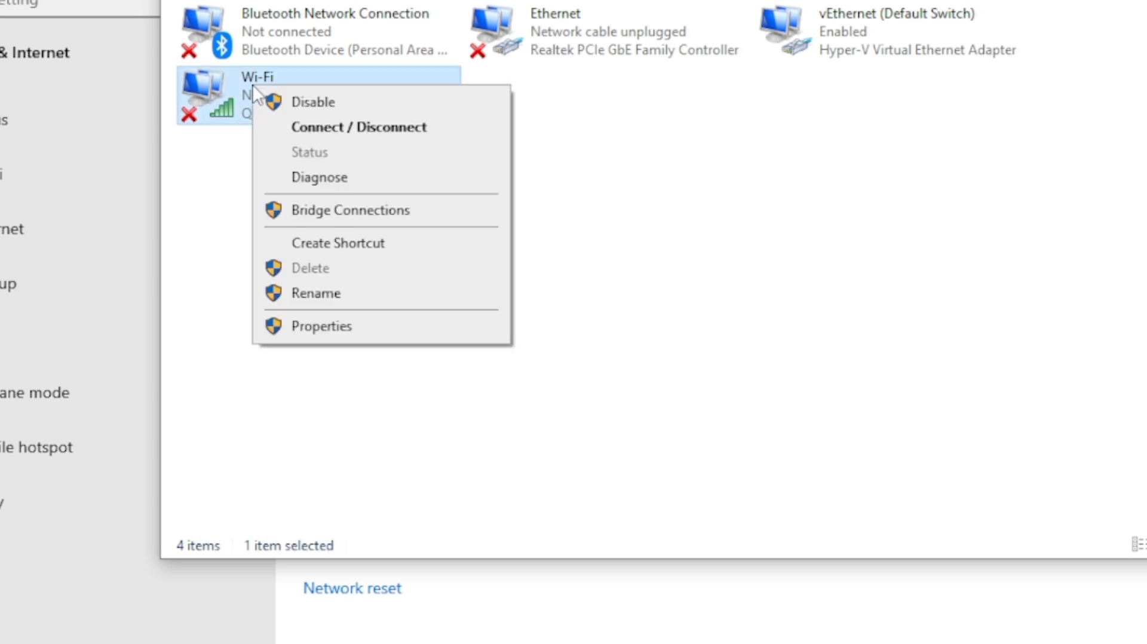
click(317, 99)
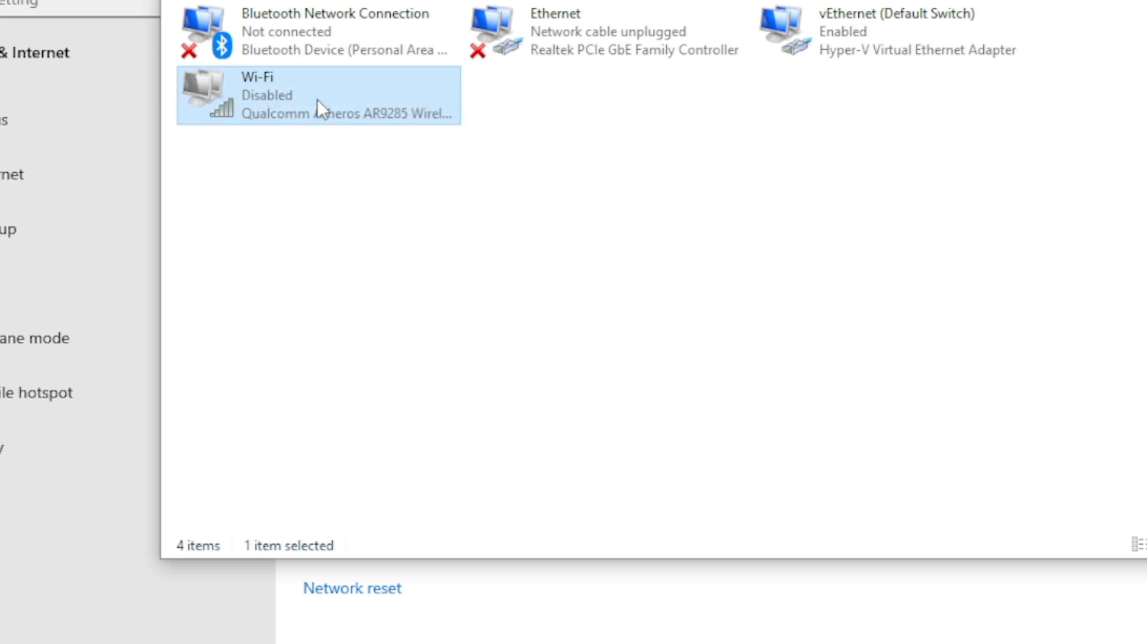
right_click(317, 99)
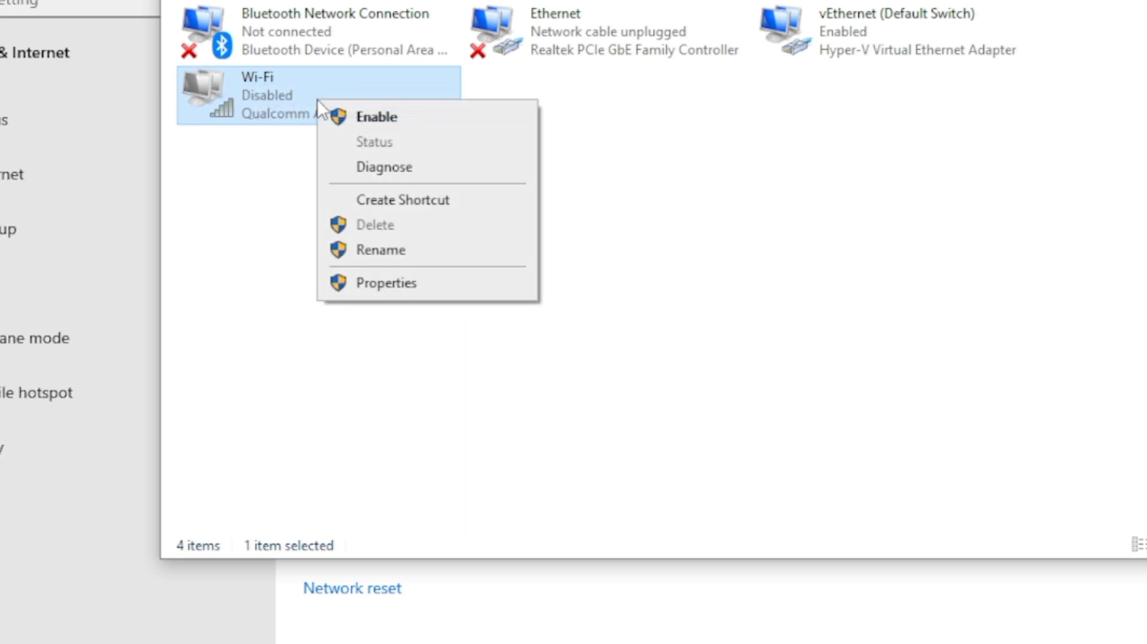
click(370, 119)
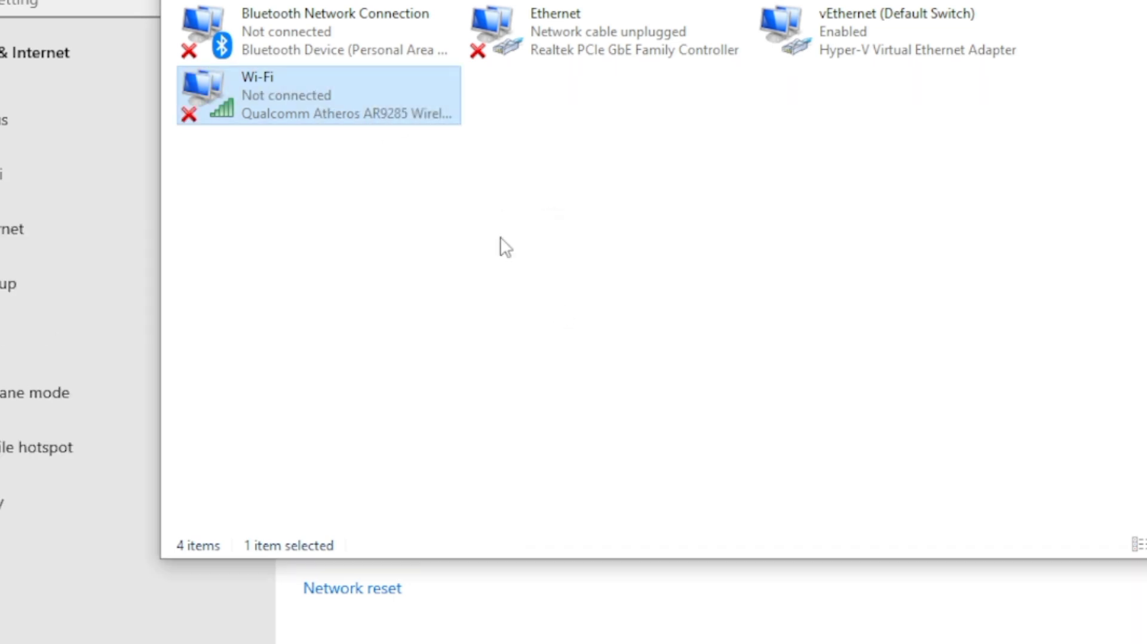
Step: Open the Wi-Fi connection's properties and view the driver information of its wireless network adapter
right_click(347, 113)
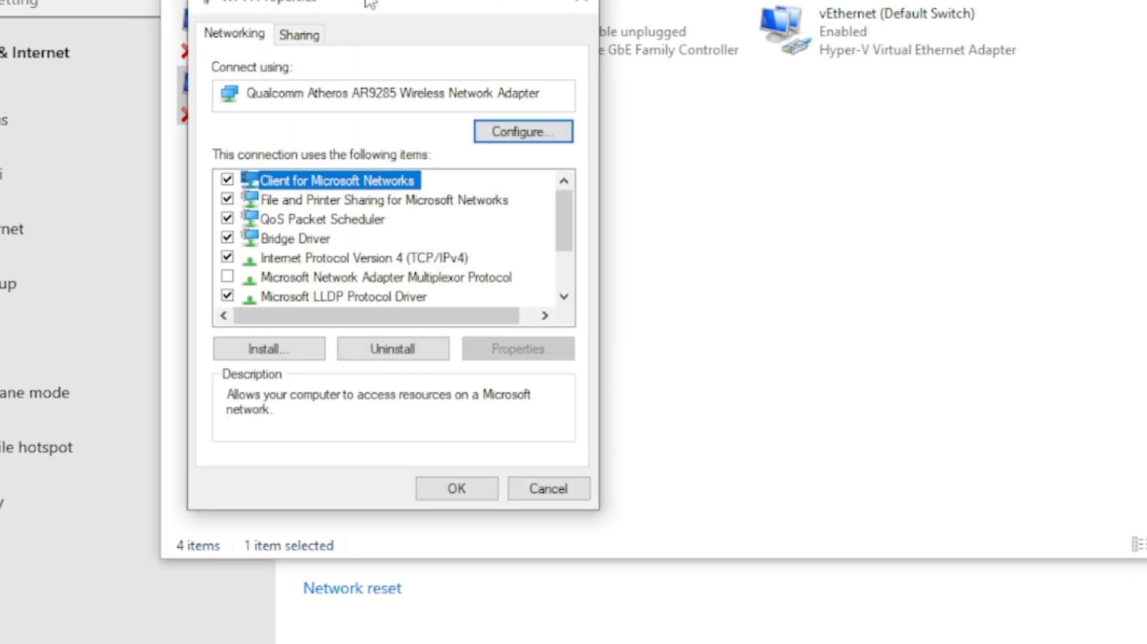
drag(370, 3, 356, 0)
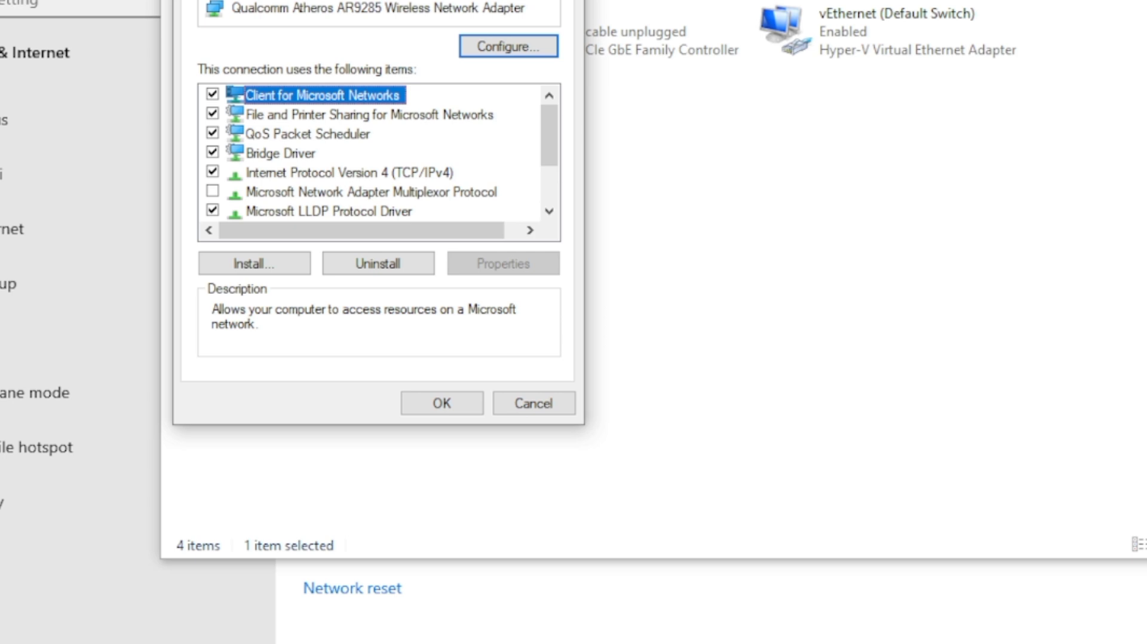
click(507, 49)
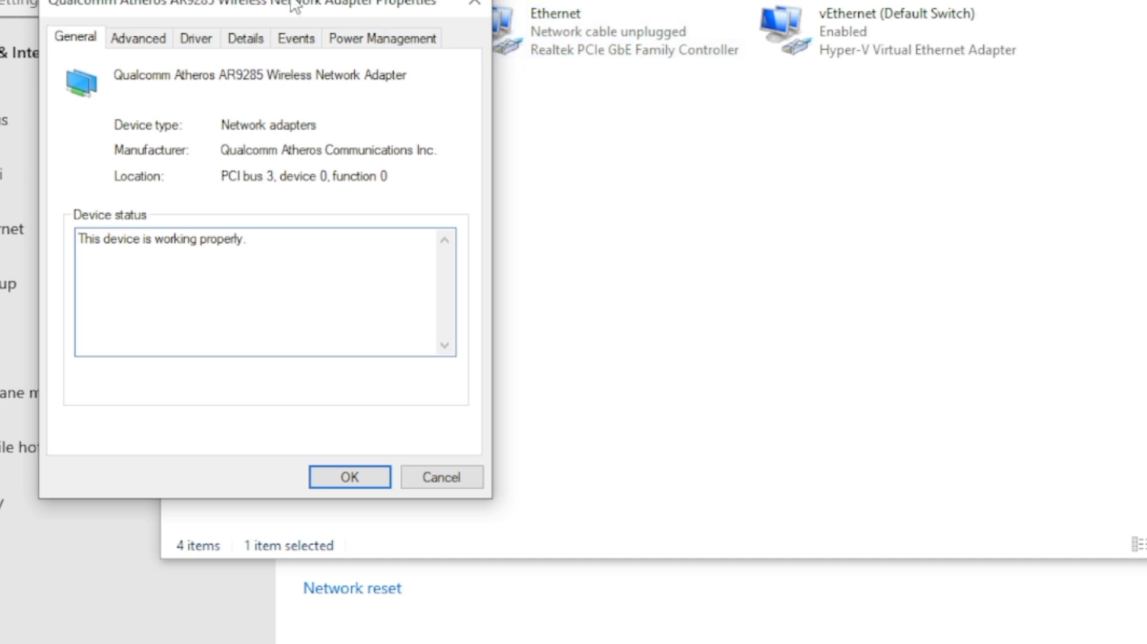
drag(290, 5, 405, 0)
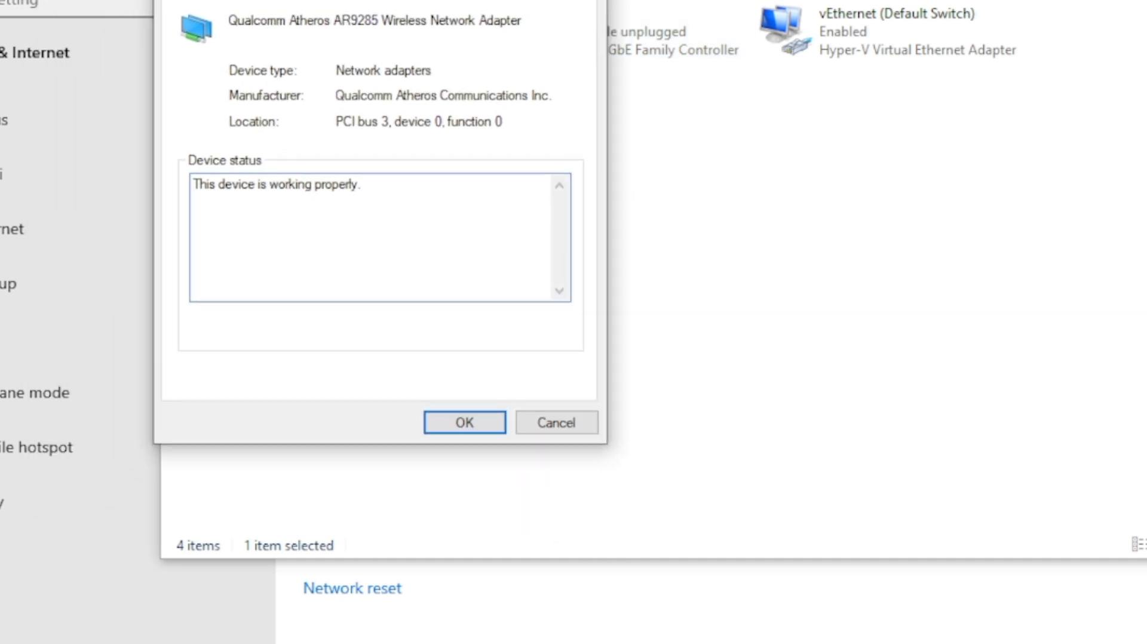
click(316, 1)
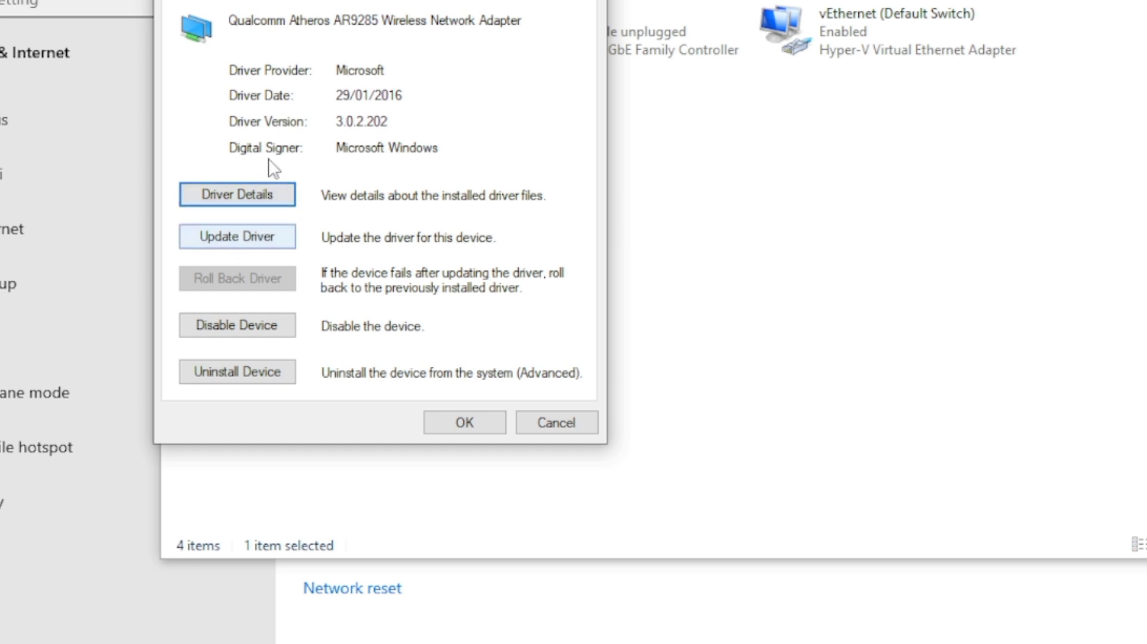
Step: Browse the compatible drivers on the computer for the wireless adapter, select the Microsoft one, then cancel the update and close the network windows
click(233, 238)
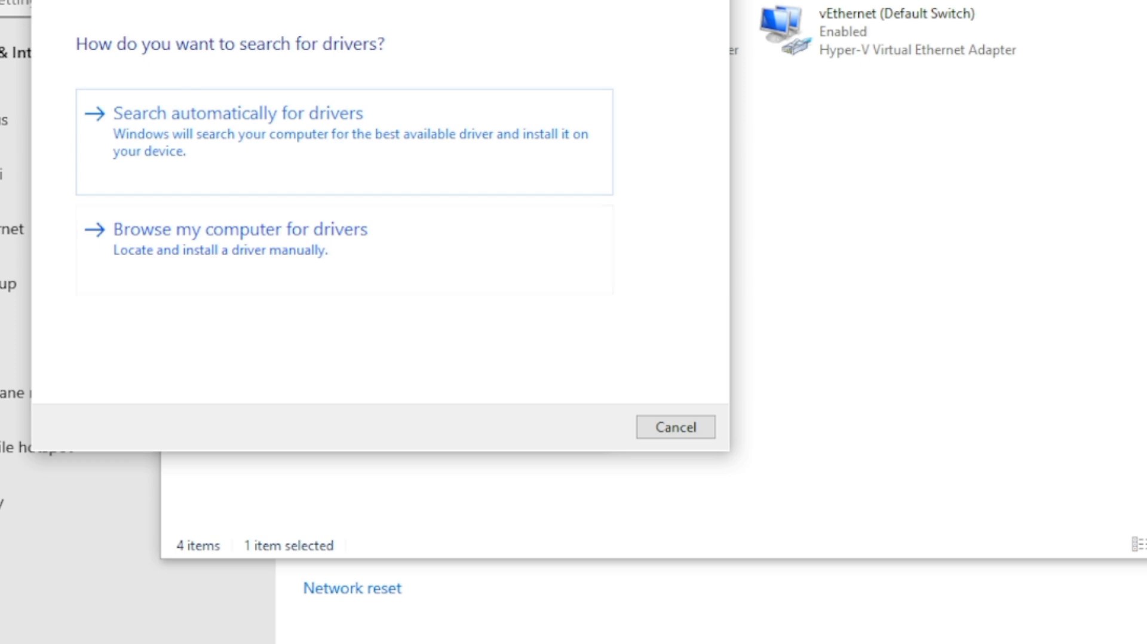
drag(358, 2, 395, 0)
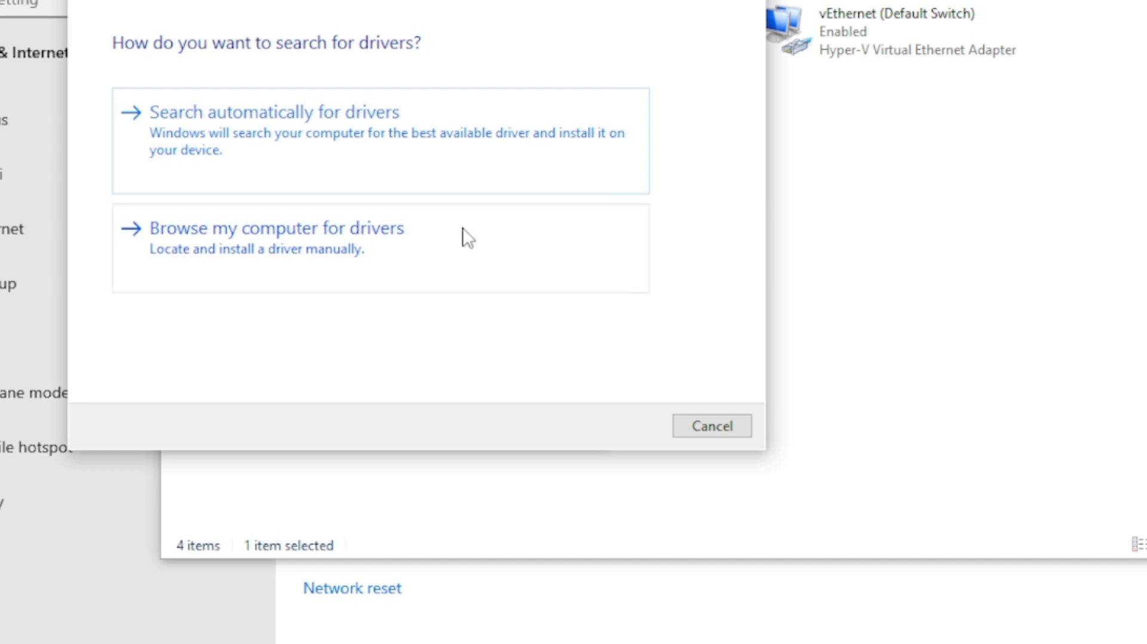
click(243, 237)
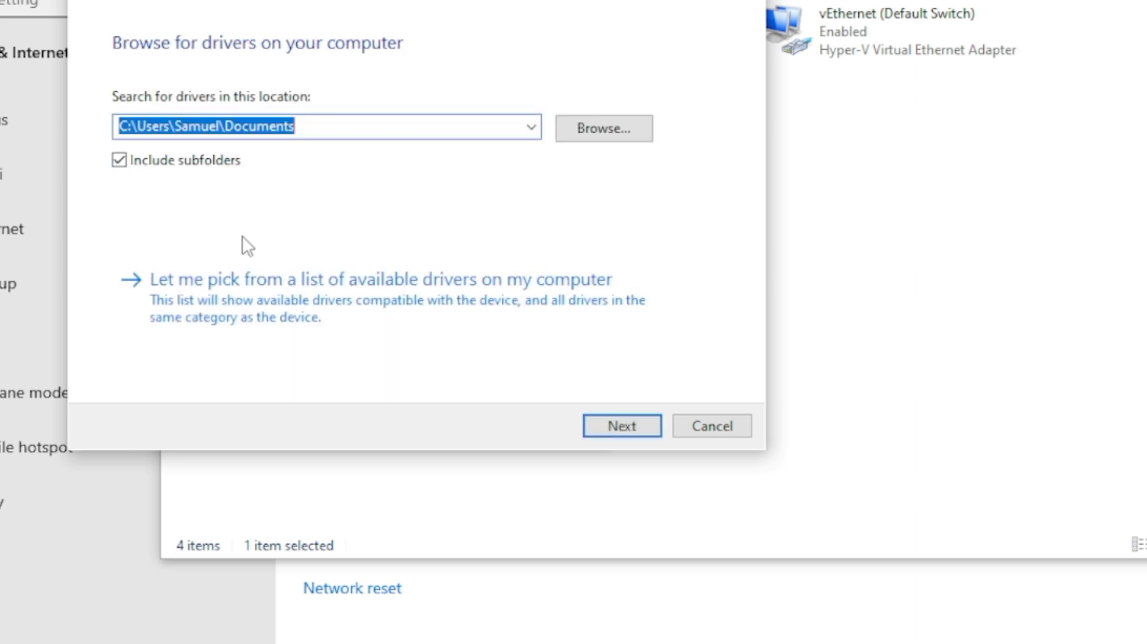
click(234, 278)
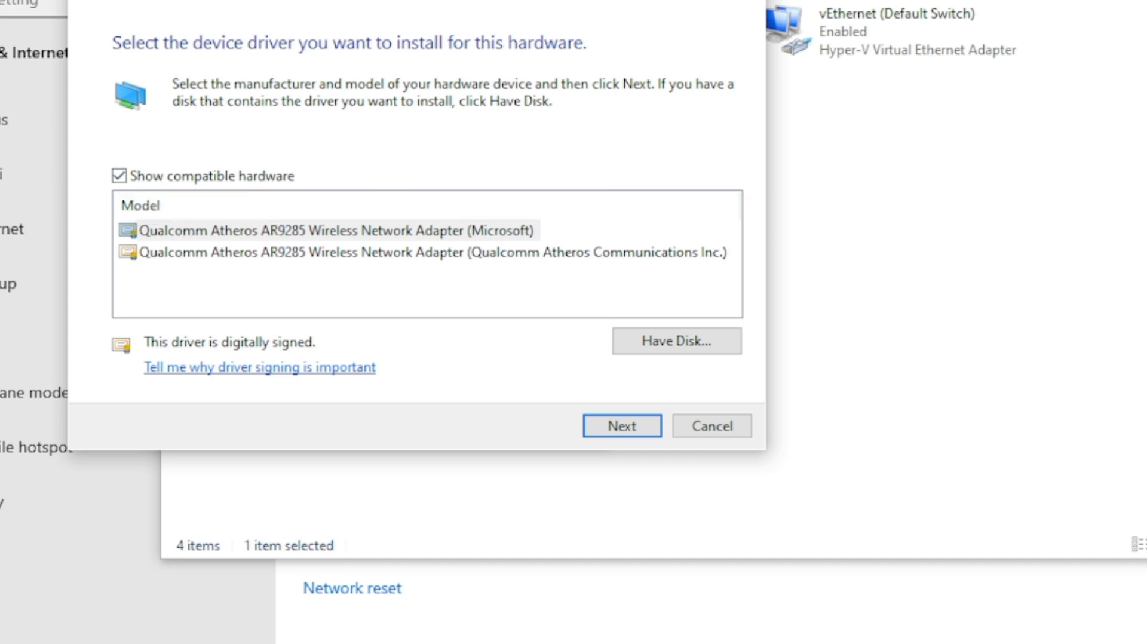
drag(335, 1, 417, 1)
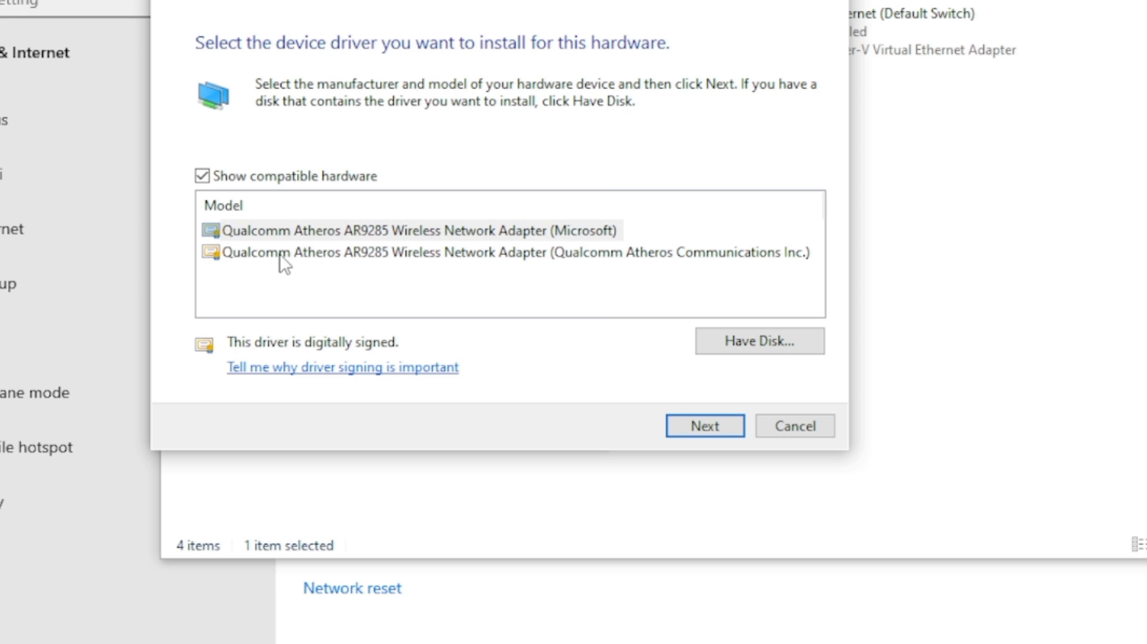
click(344, 256)
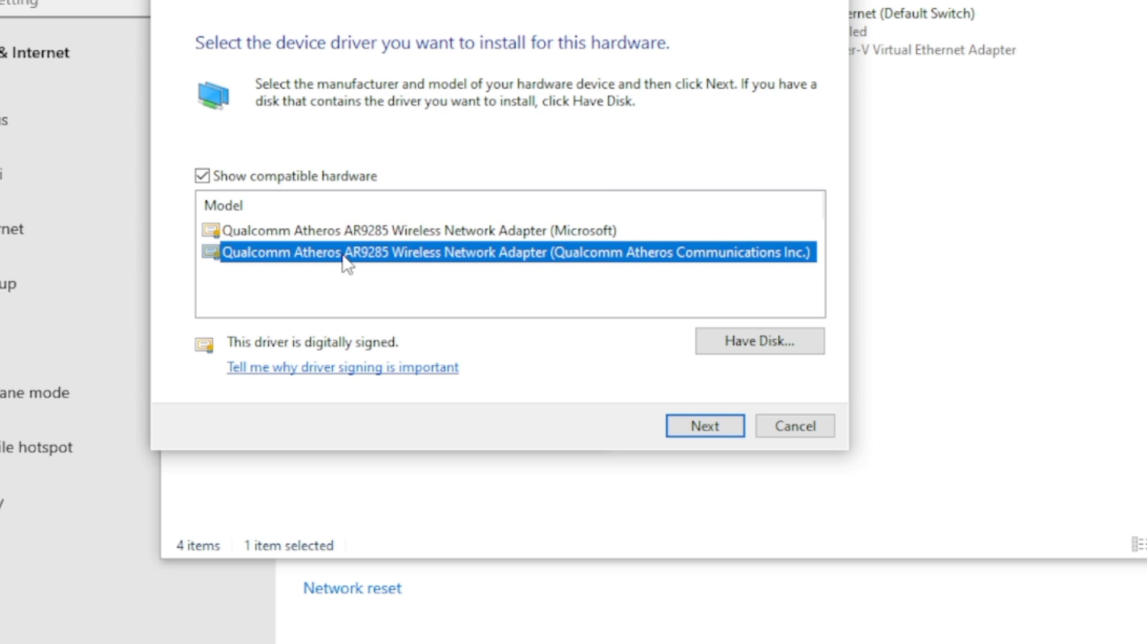
click(396, 231)
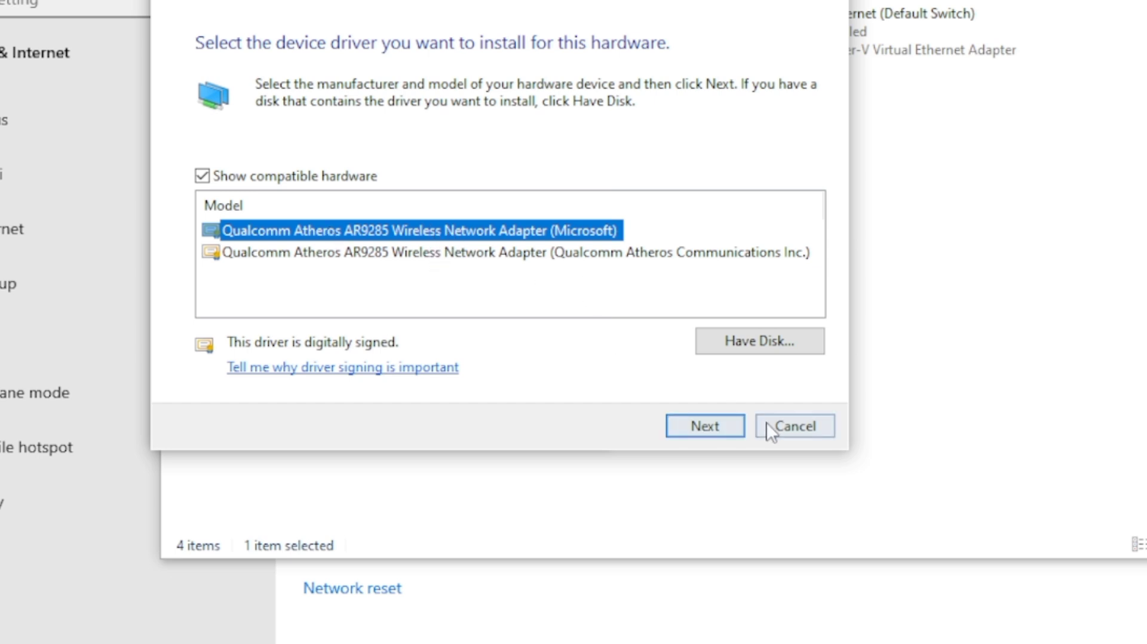
click(786, 426)
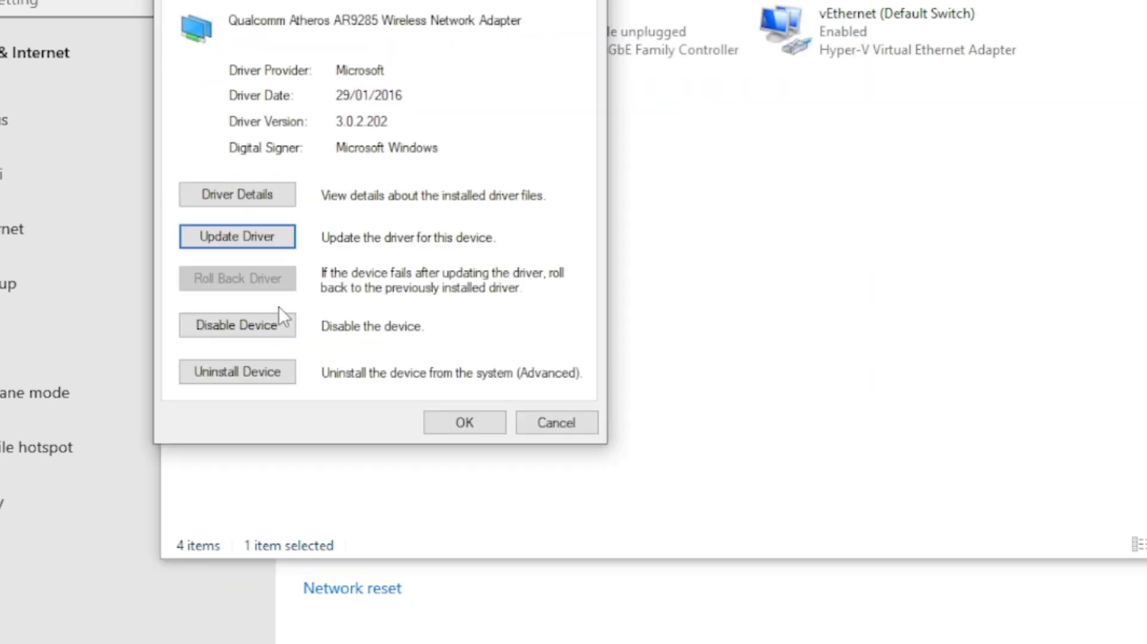
click(461, 427)
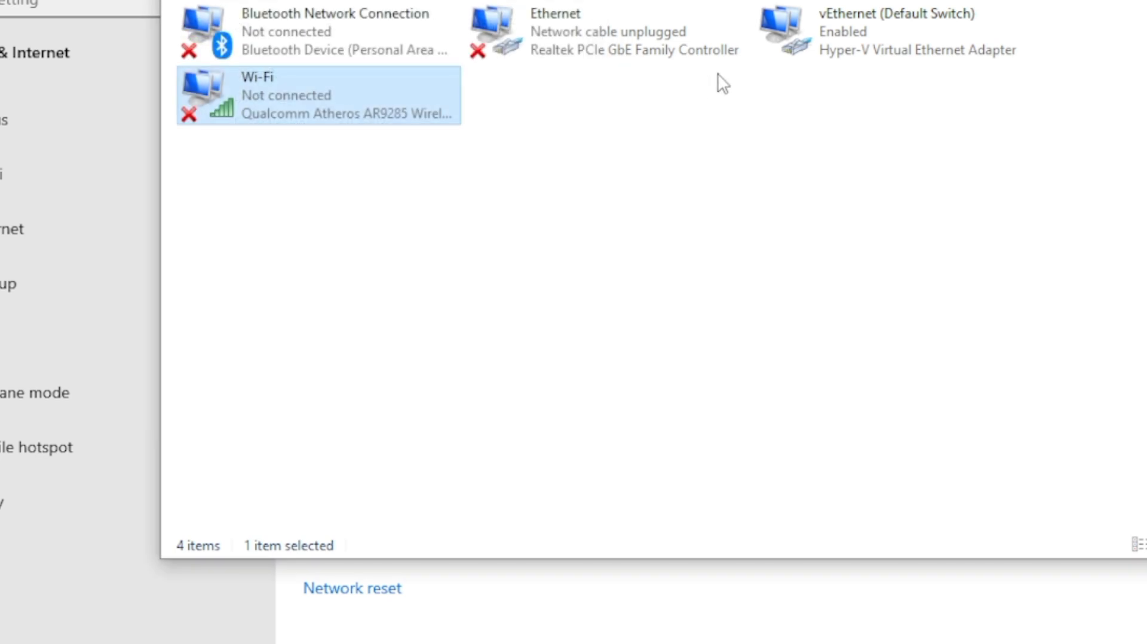
key(alt+F4)
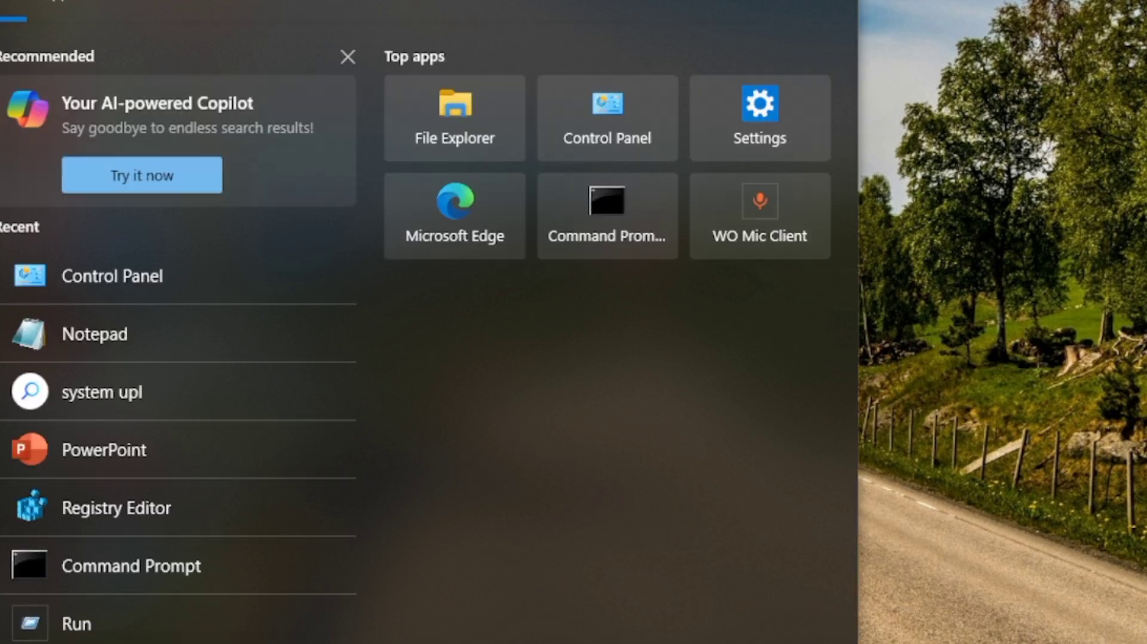
Step: Open Control Panel from the recent searches
text(!)
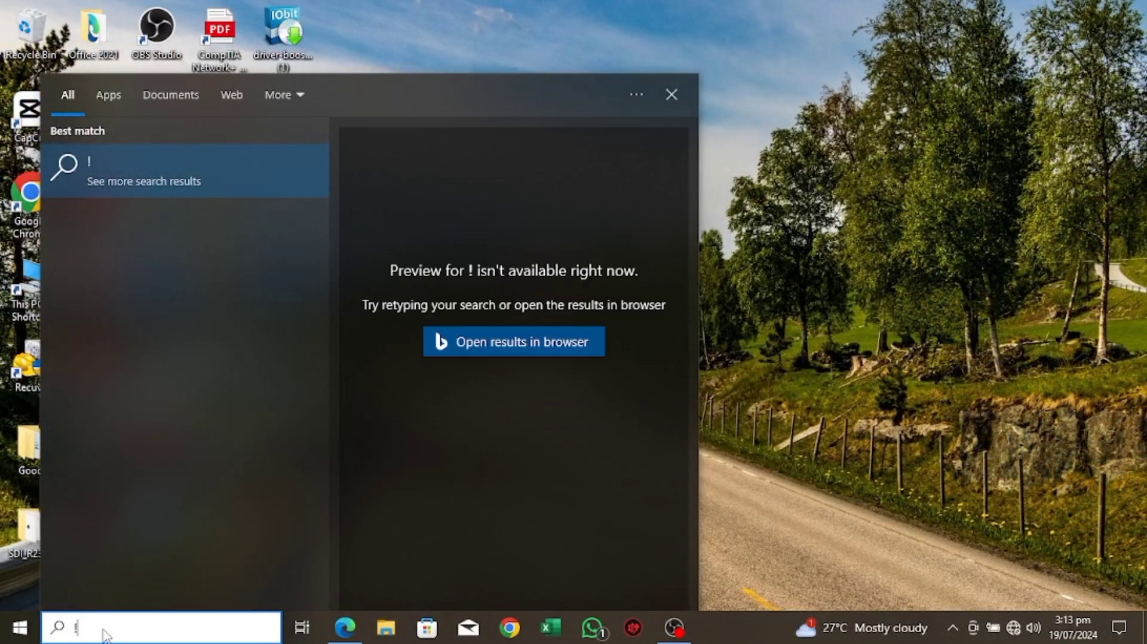
key(BackSpace)
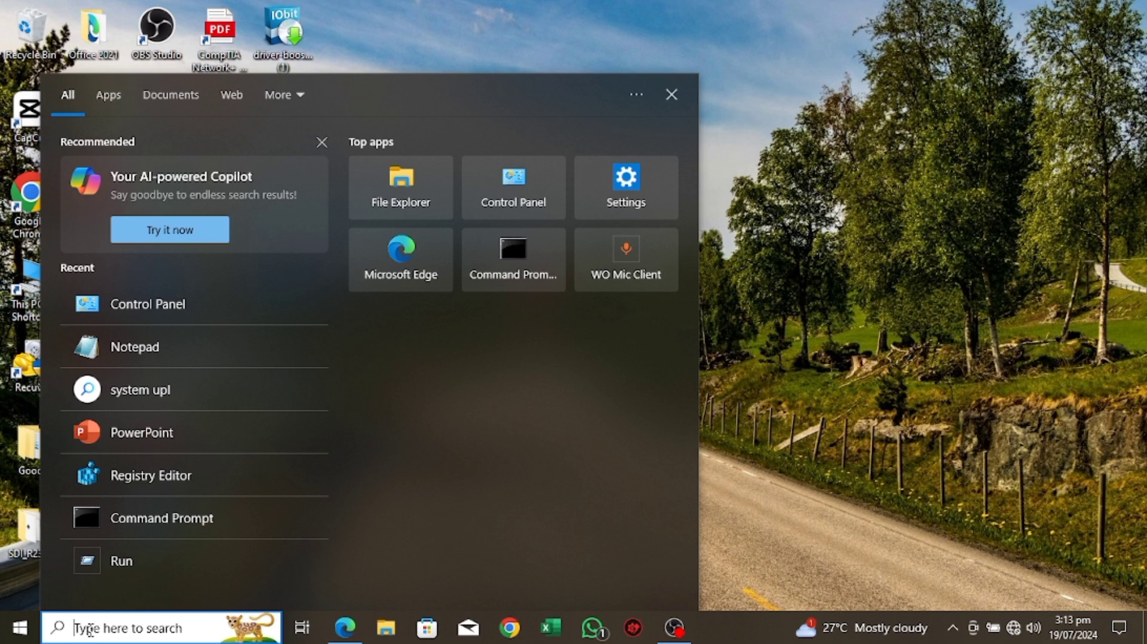
click(154, 303)
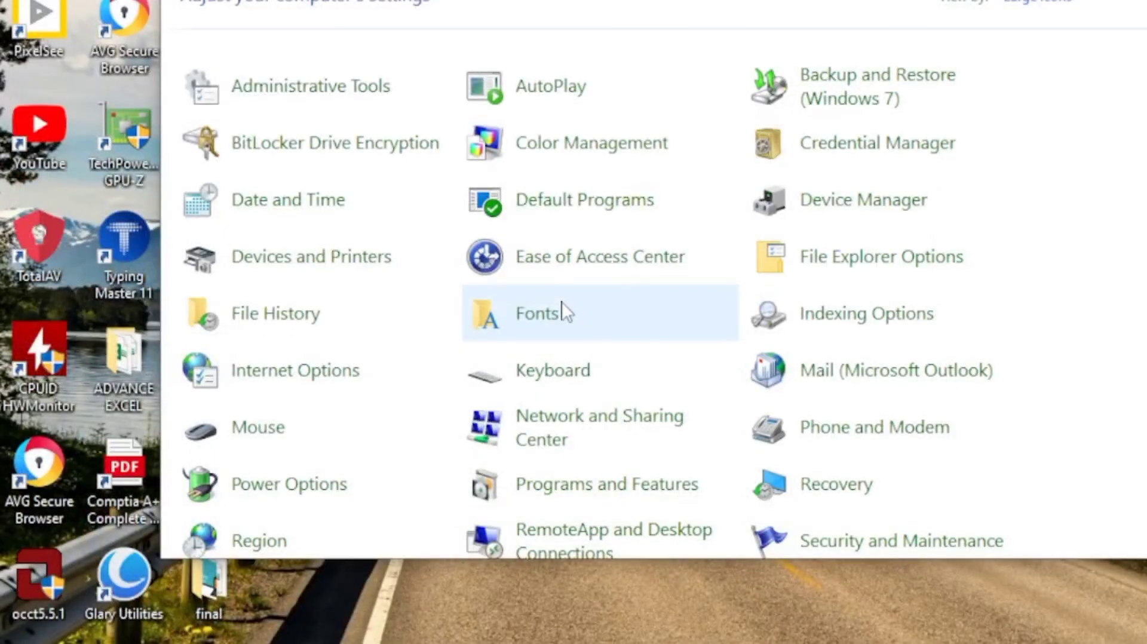
Step: View the advanced settings in Internet Options, and close the dialog and Control Panel
click(291, 372)
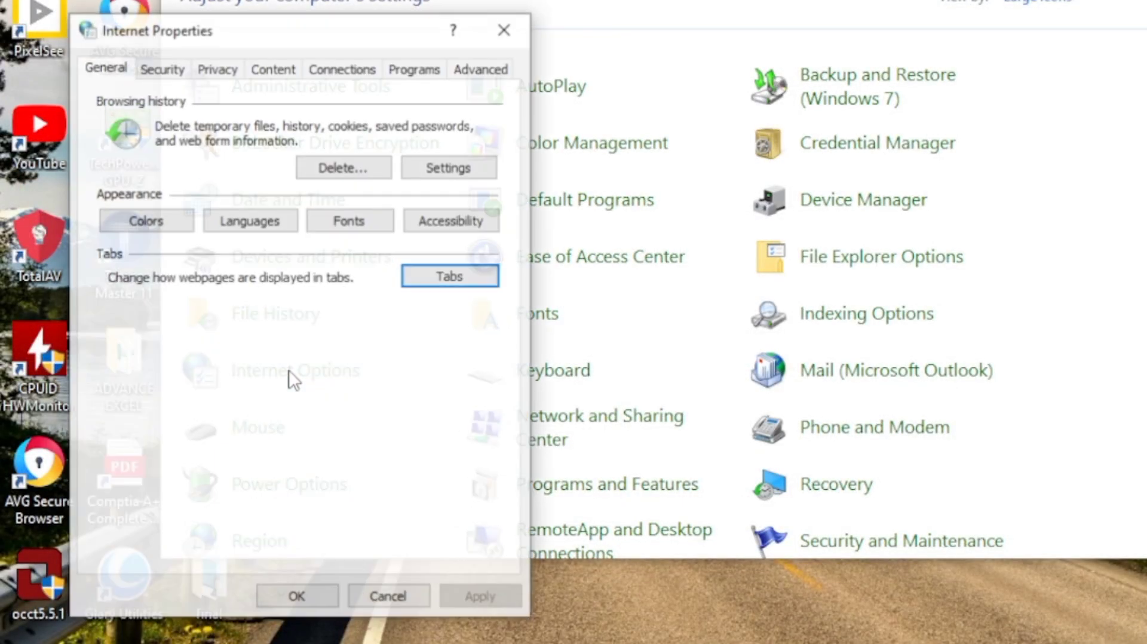
drag(233, 17, 308, 0)
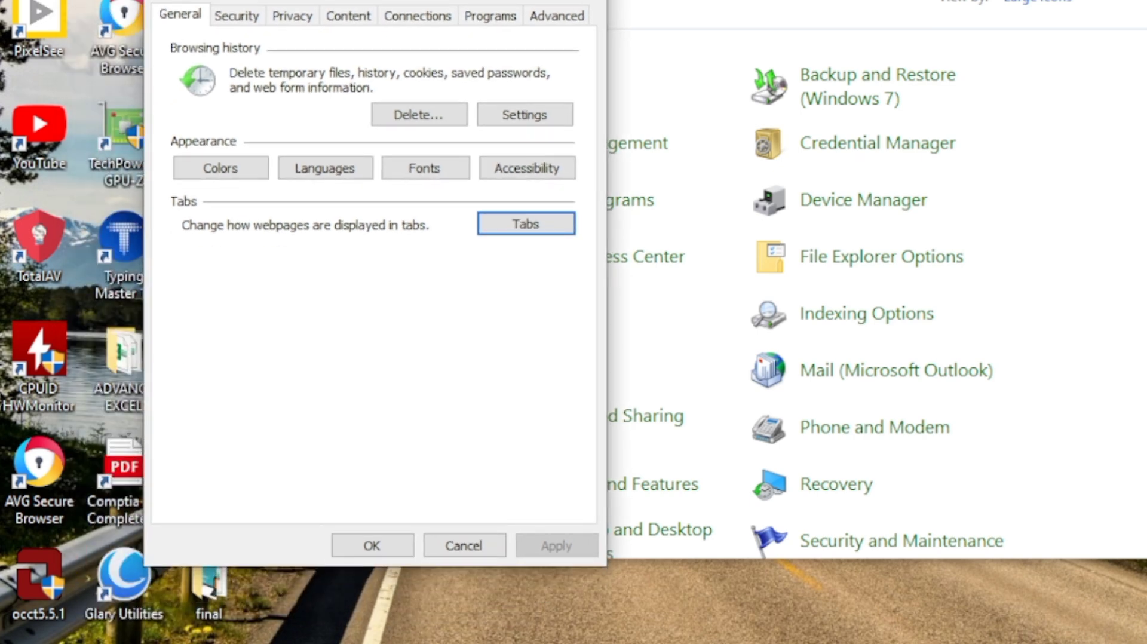
click(568, 18)
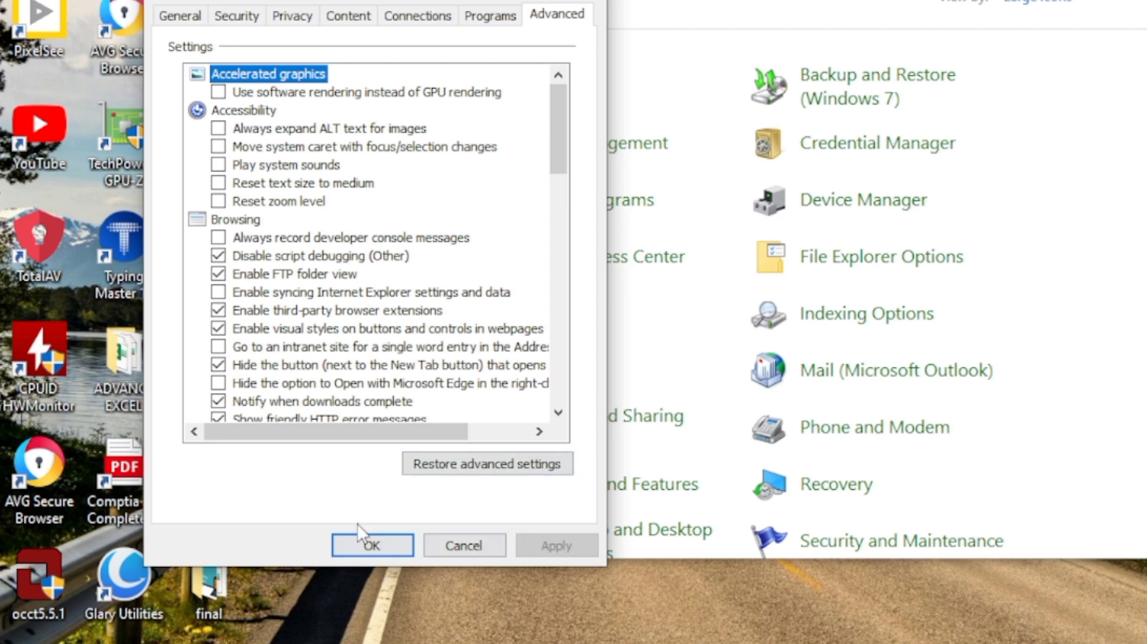
click(359, 540)
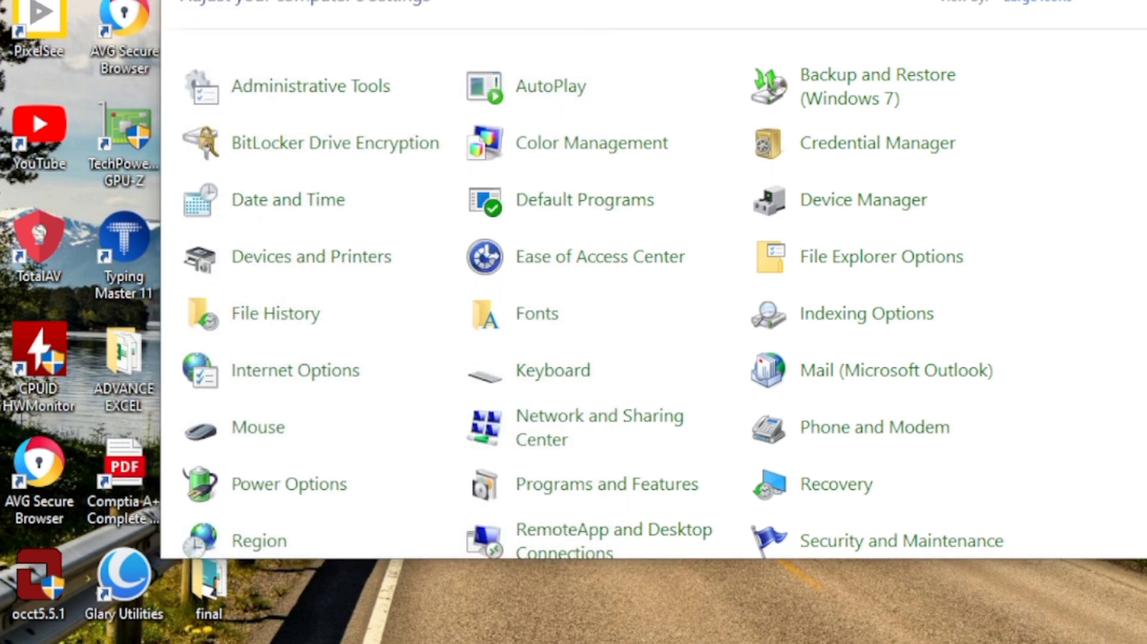
key(alt+F4)
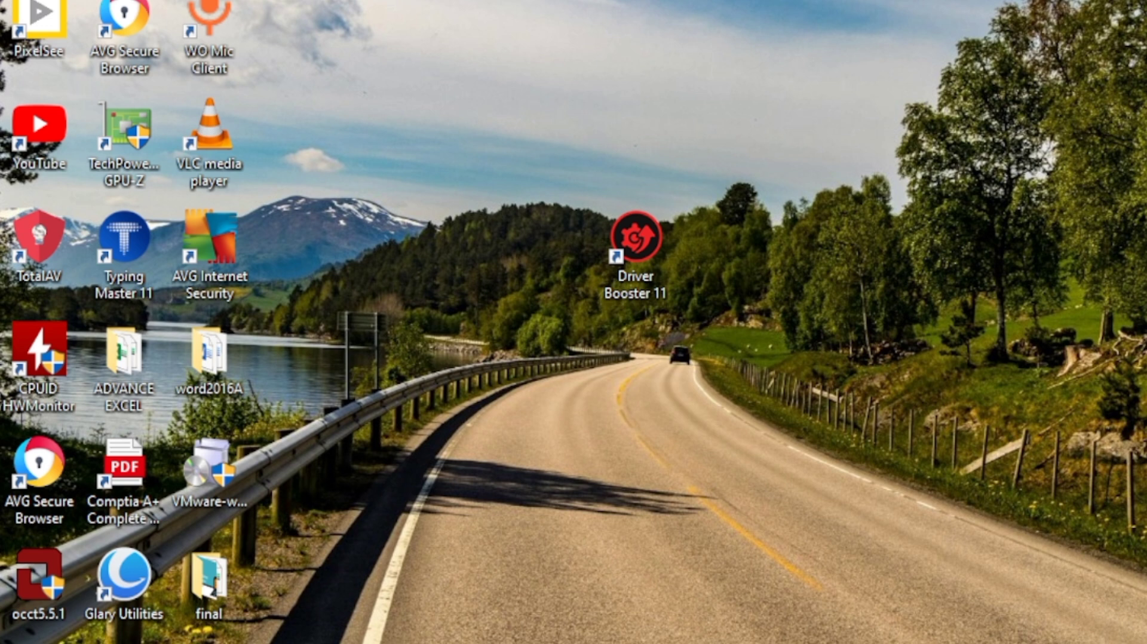
Step: Search Windows for This PC and open Computer Management from its Manage option
key(super)
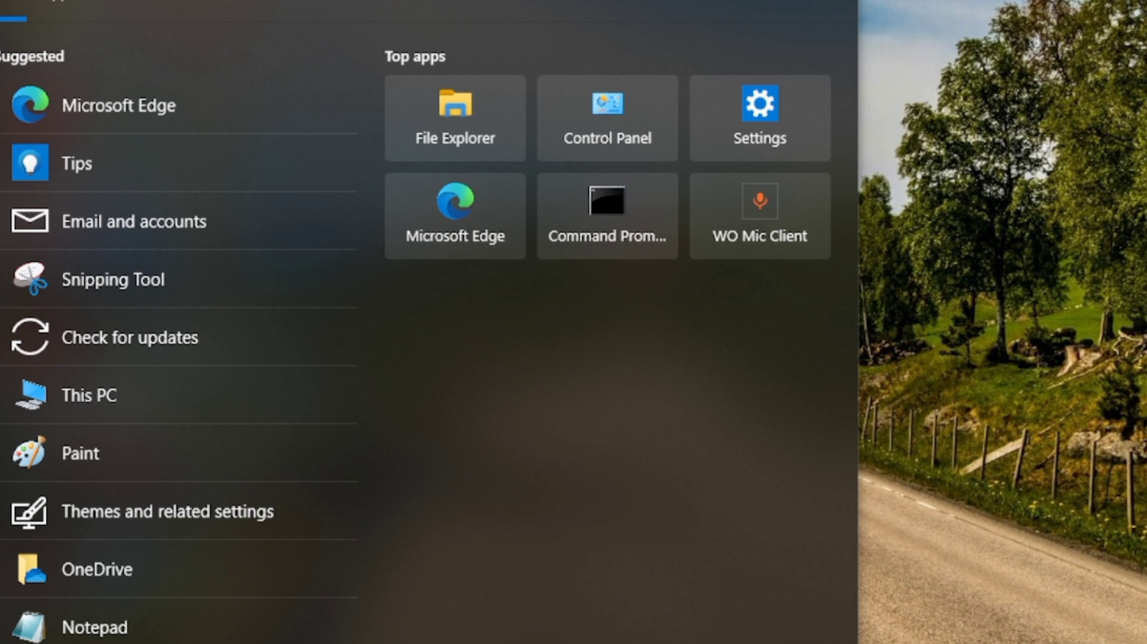
text(th)
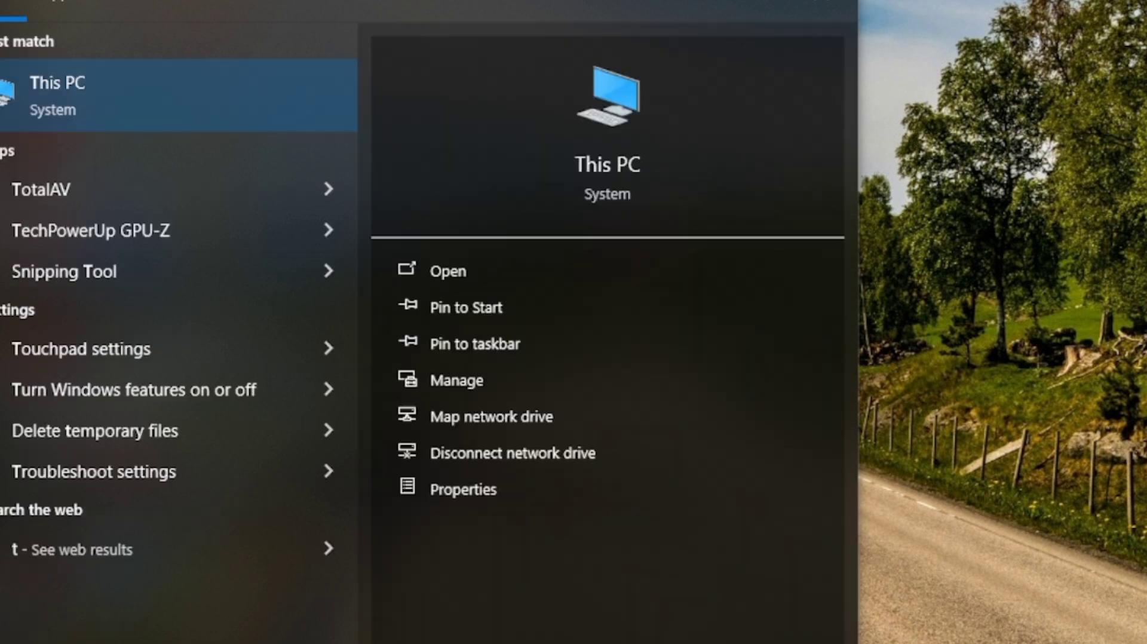
right_click(72, 88)
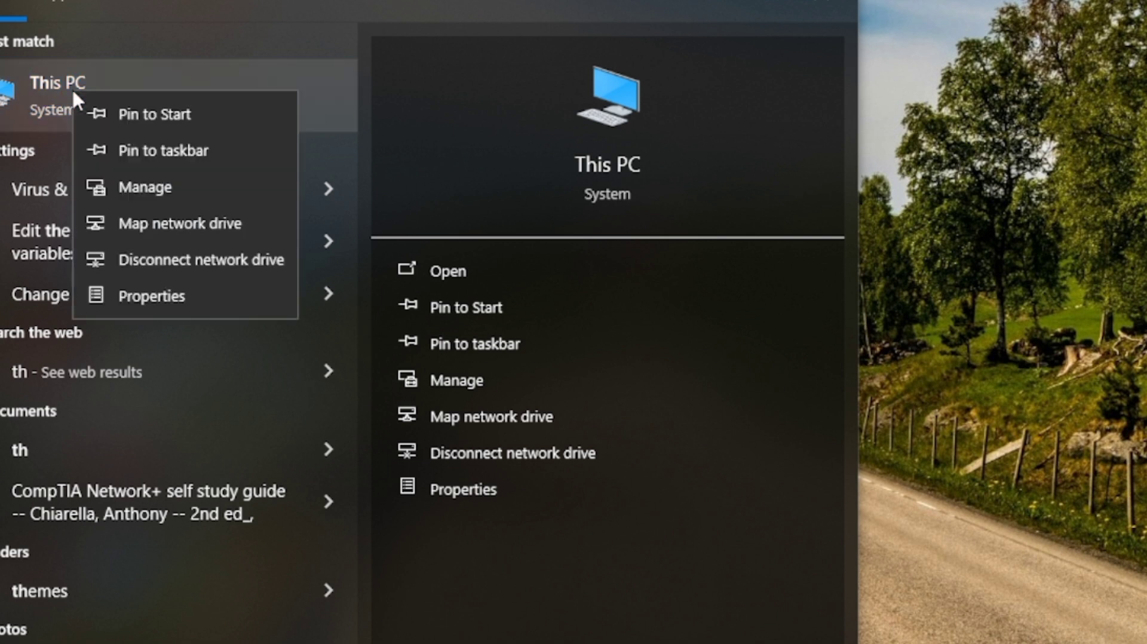
click(124, 184)
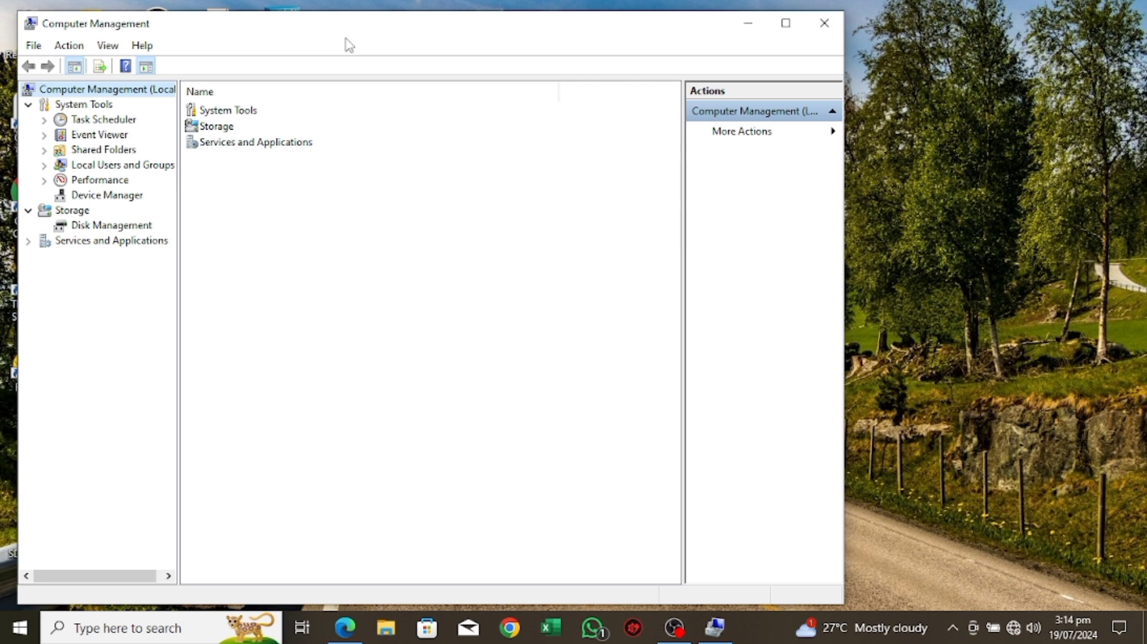
drag(435, 34, 527, 50)
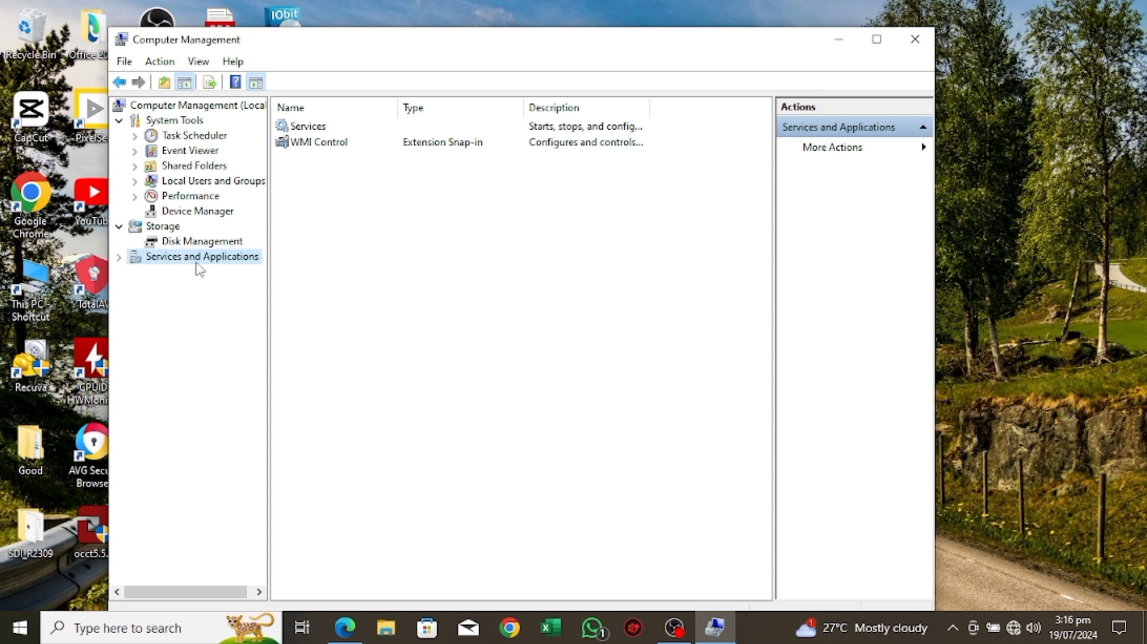
Step: Find the WLAN AutoConfig service under Services and Applications and open its properties
click(119, 257)
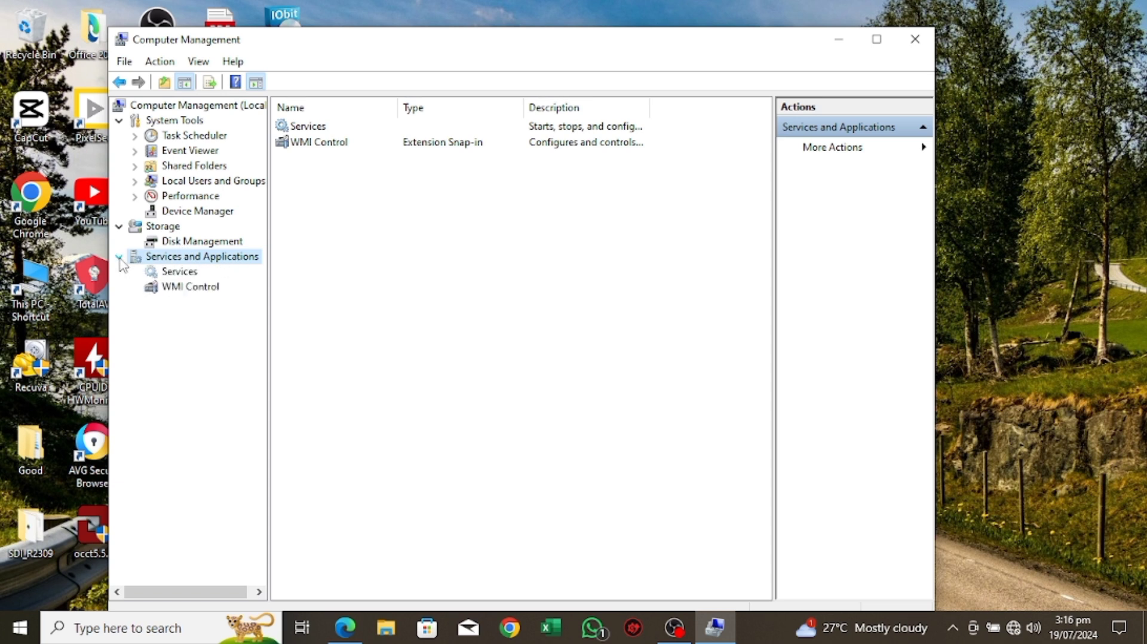
click(176, 273)
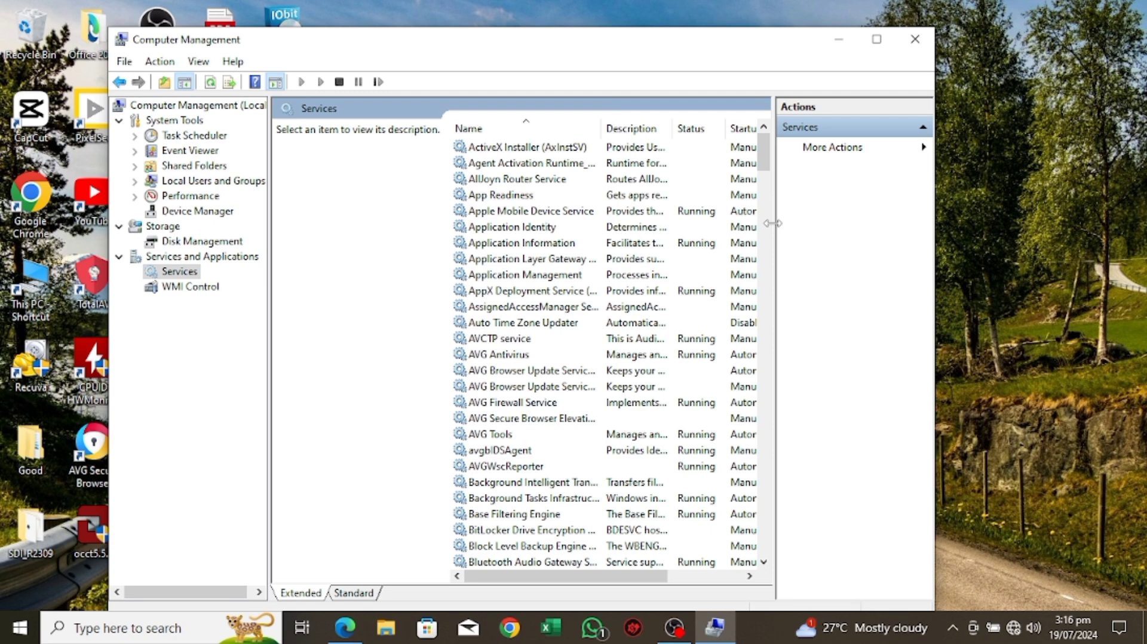
drag(772, 223, 849, 224)
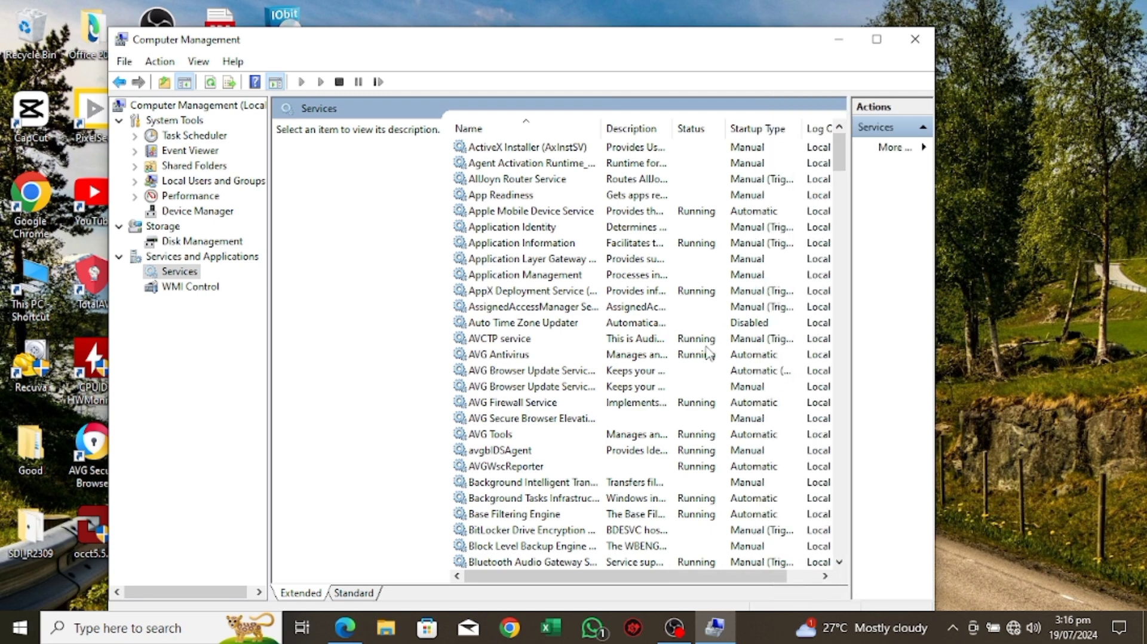
drag(839, 153, 851, 538)
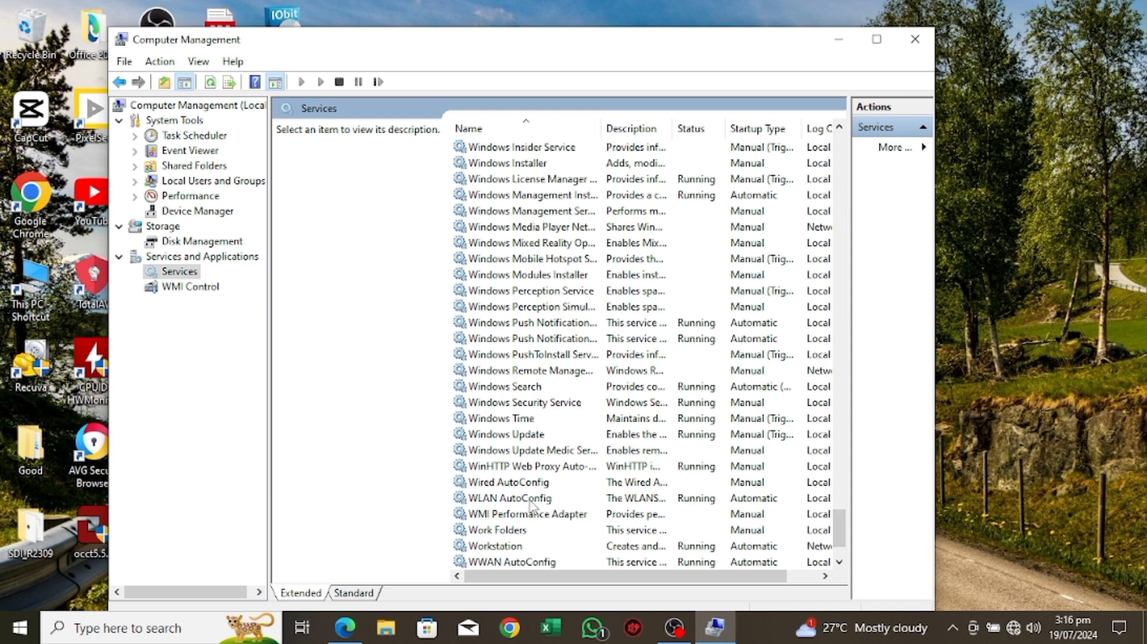
click(555, 501)
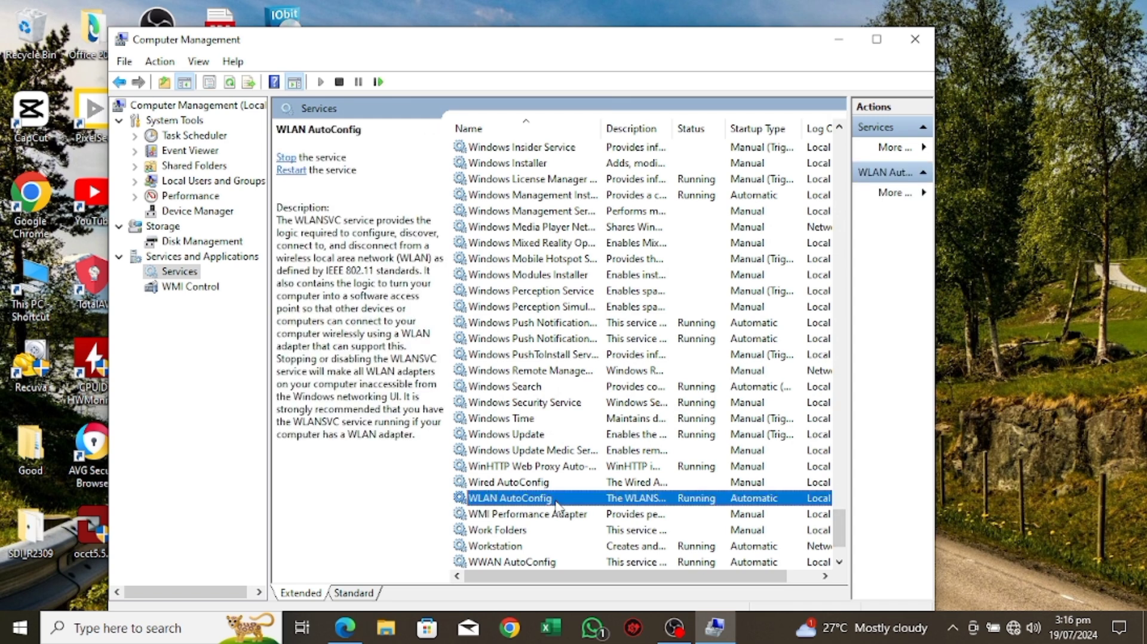
double_click(555, 502)
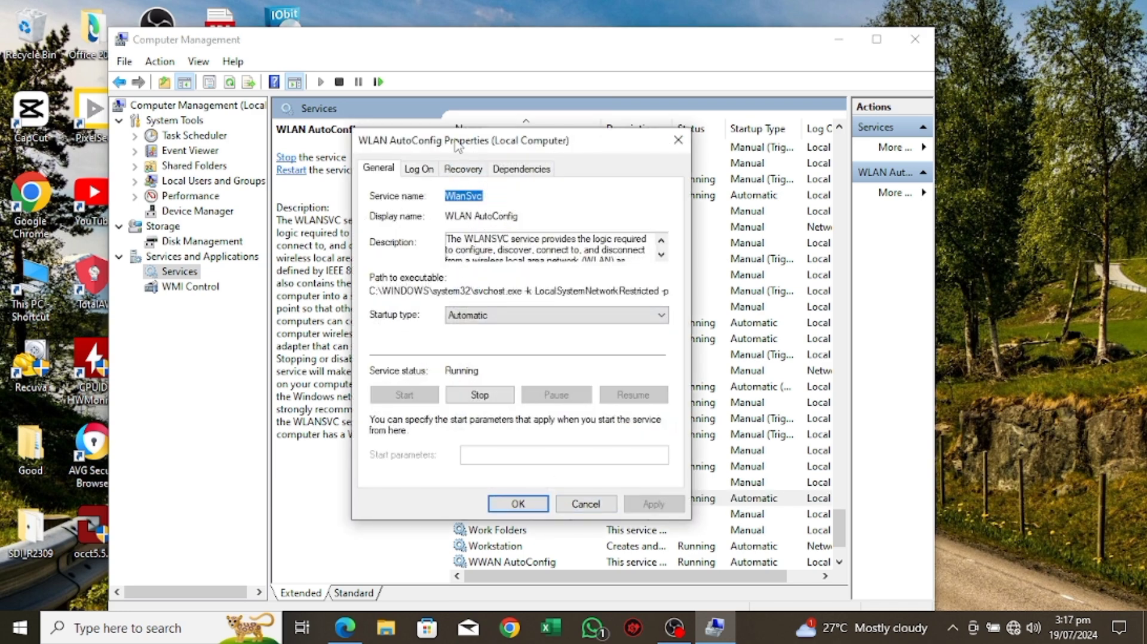
drag(458, 147, 357, 93)
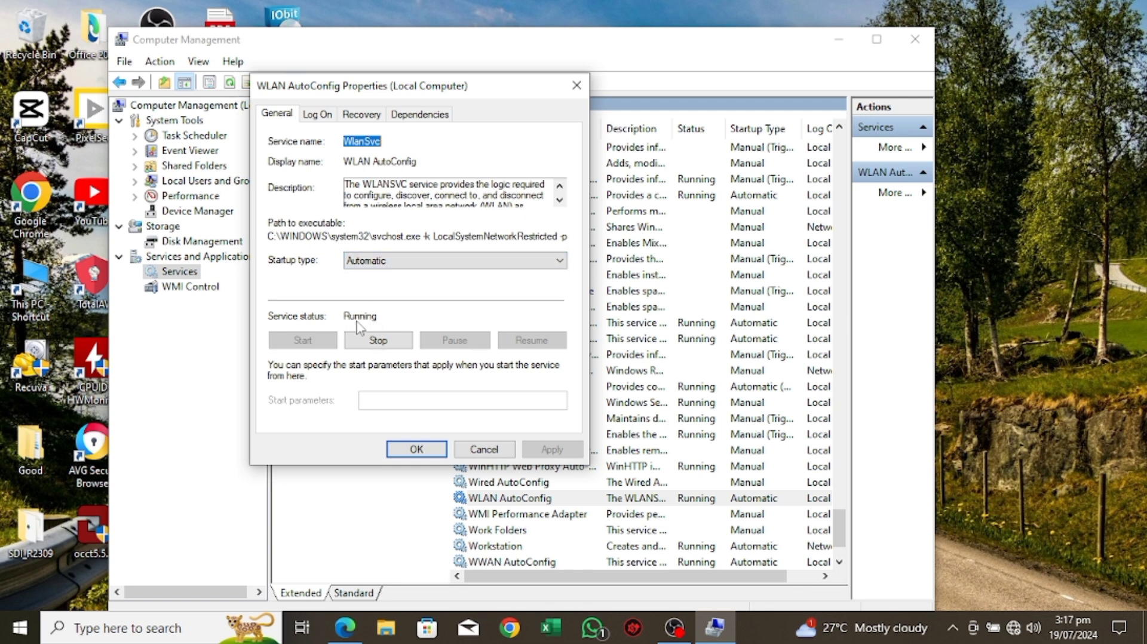
Step: Restart the WLAN AutoConfig service by stopping and starting it, confirm its properties and close Computer Management
click(379, 342)
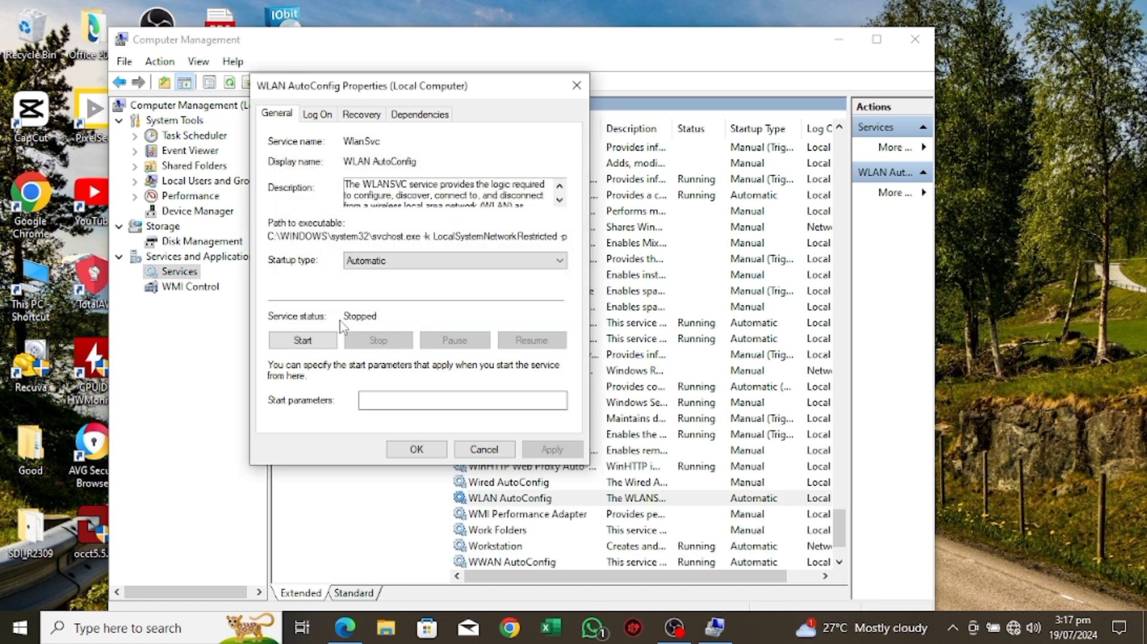
click(304, 341)
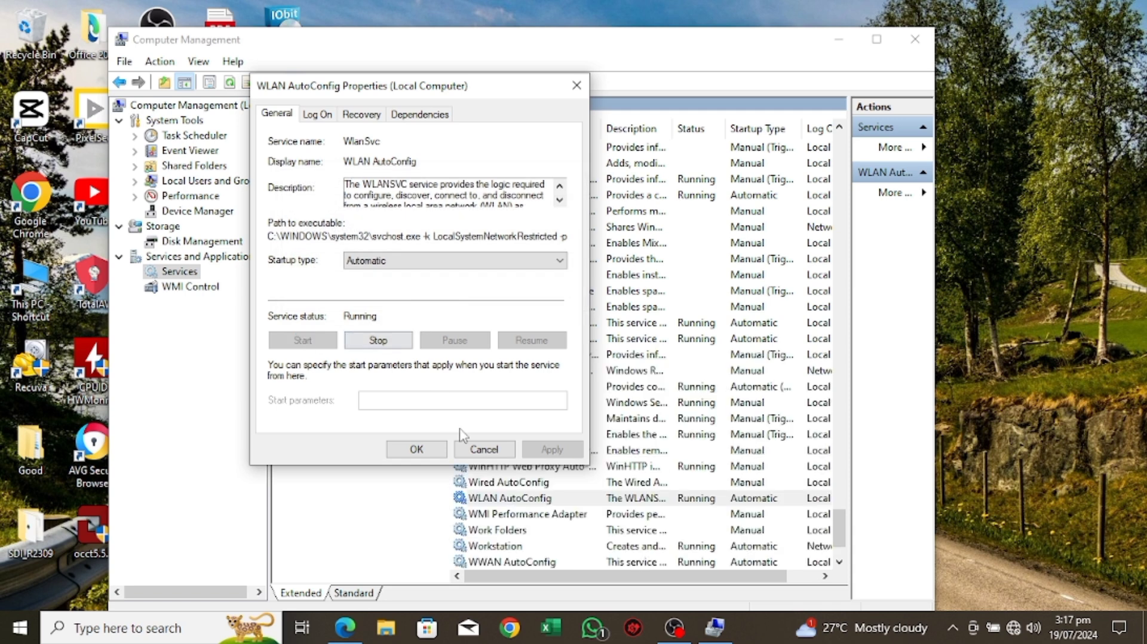
click(418, 452)
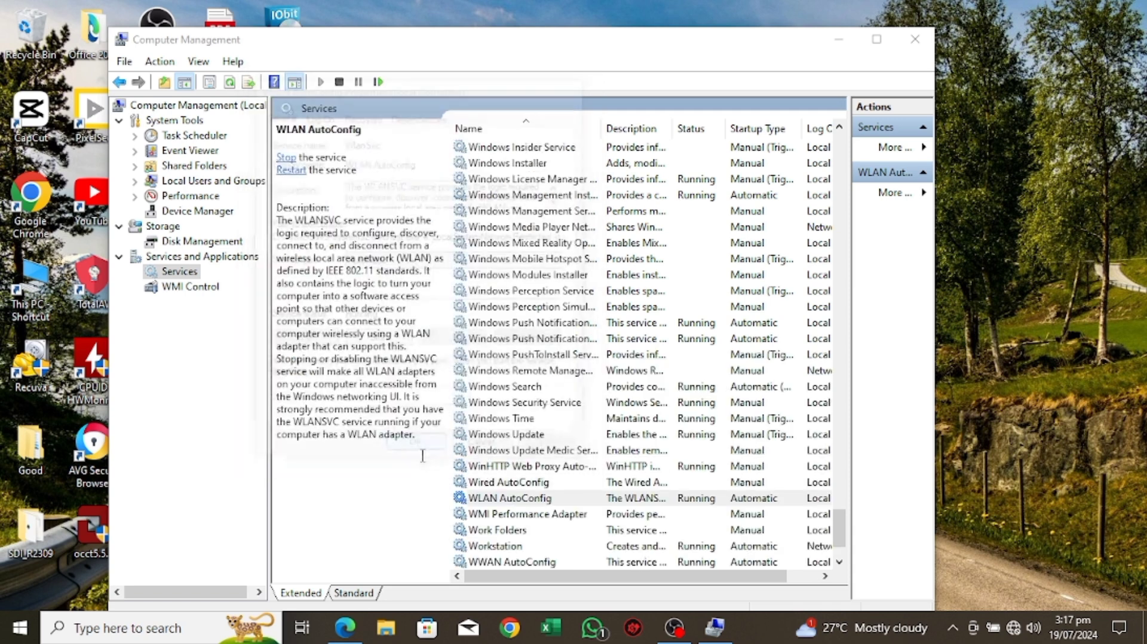
click(915, 38)
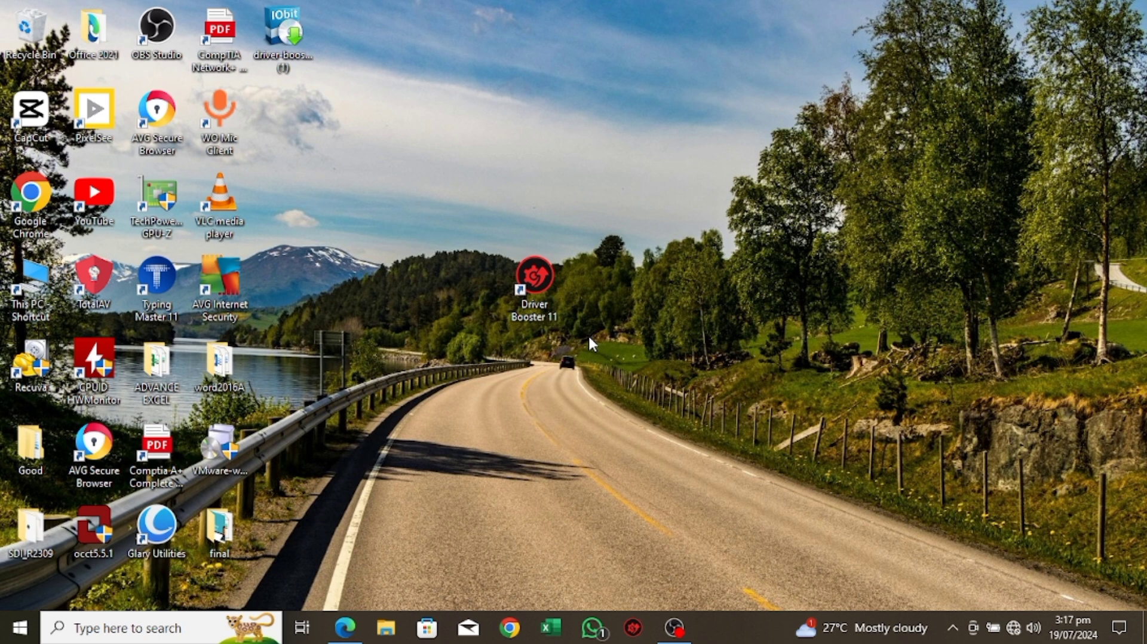
Step: Open Command Prompt as administrator and clear any stray character from its prompt
click(95, 626)
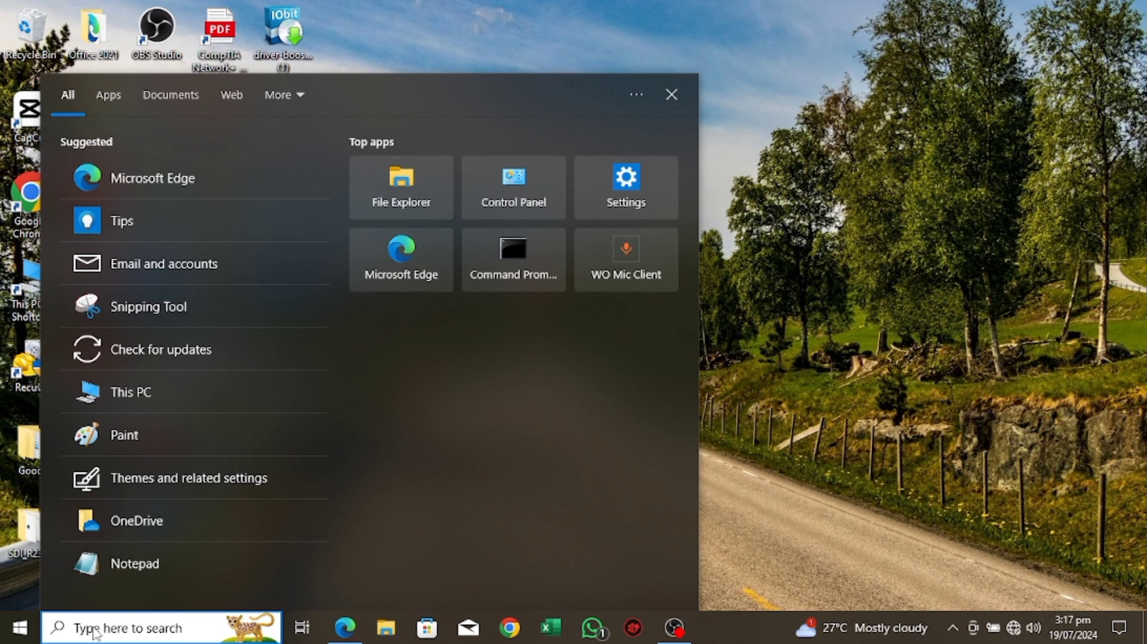
text(!)
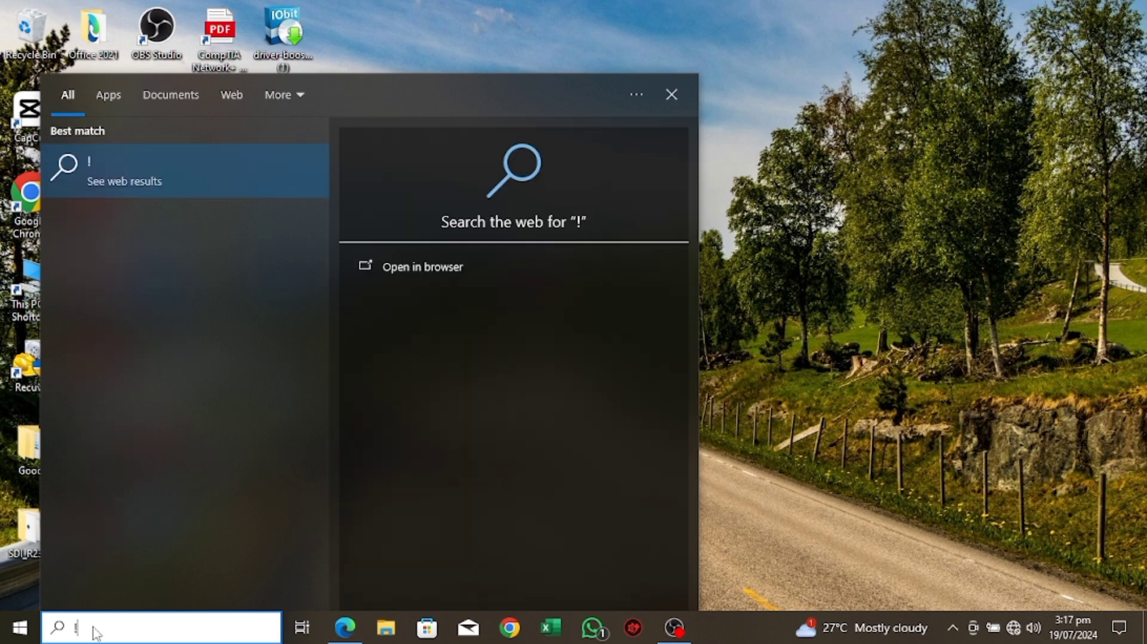
key(BackSpace)
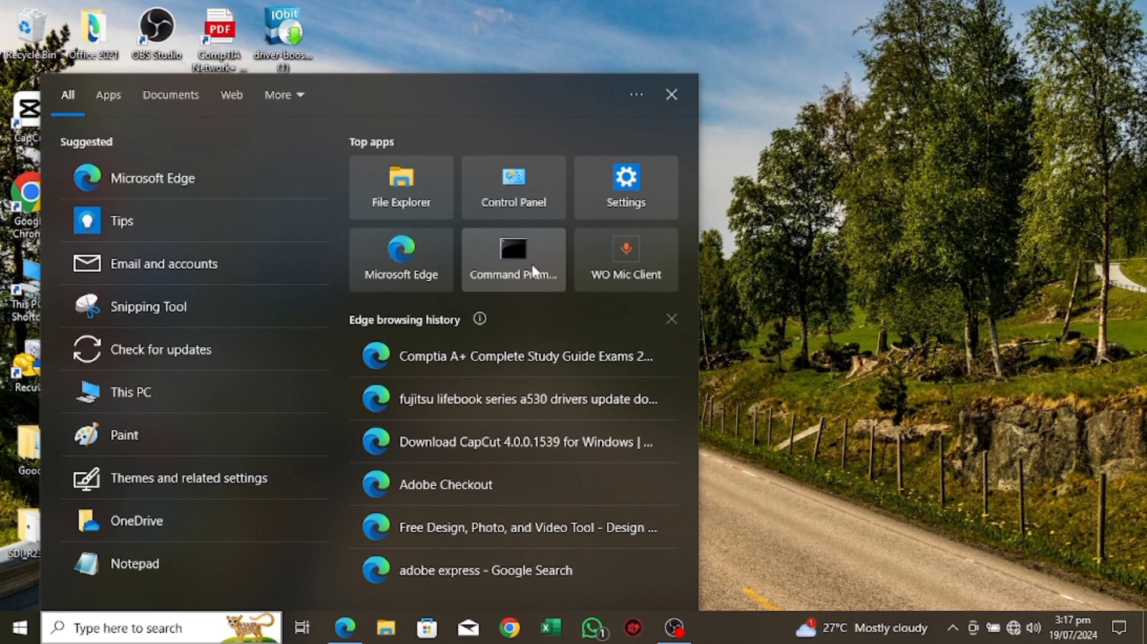
right_click(532, 271)
click(614, 282)
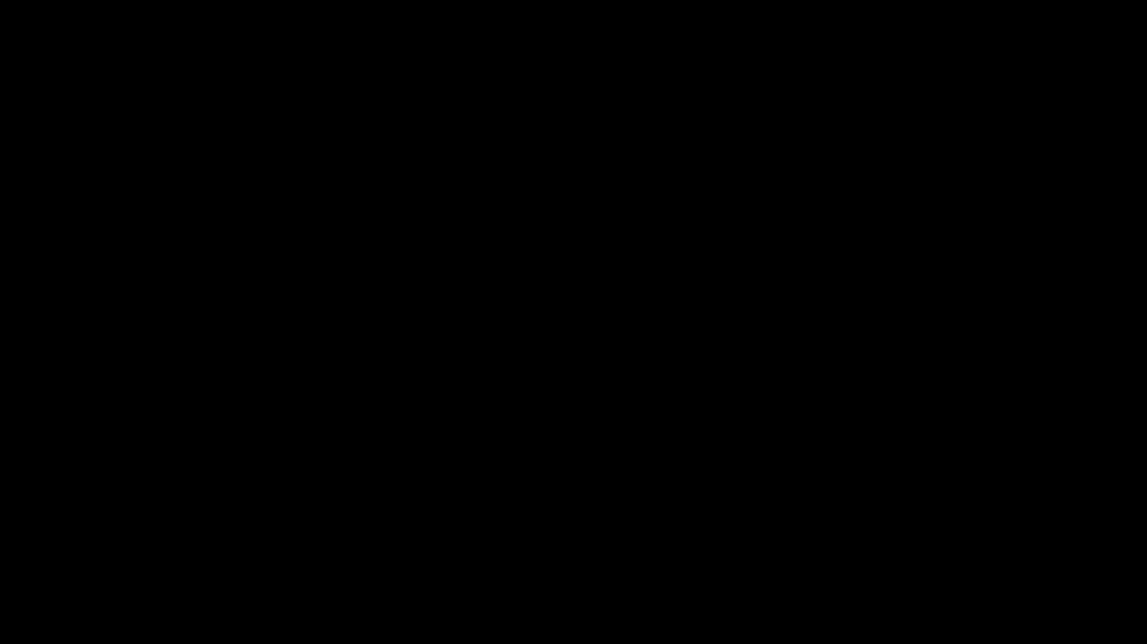
click(517, 418)
text(!!!!111)
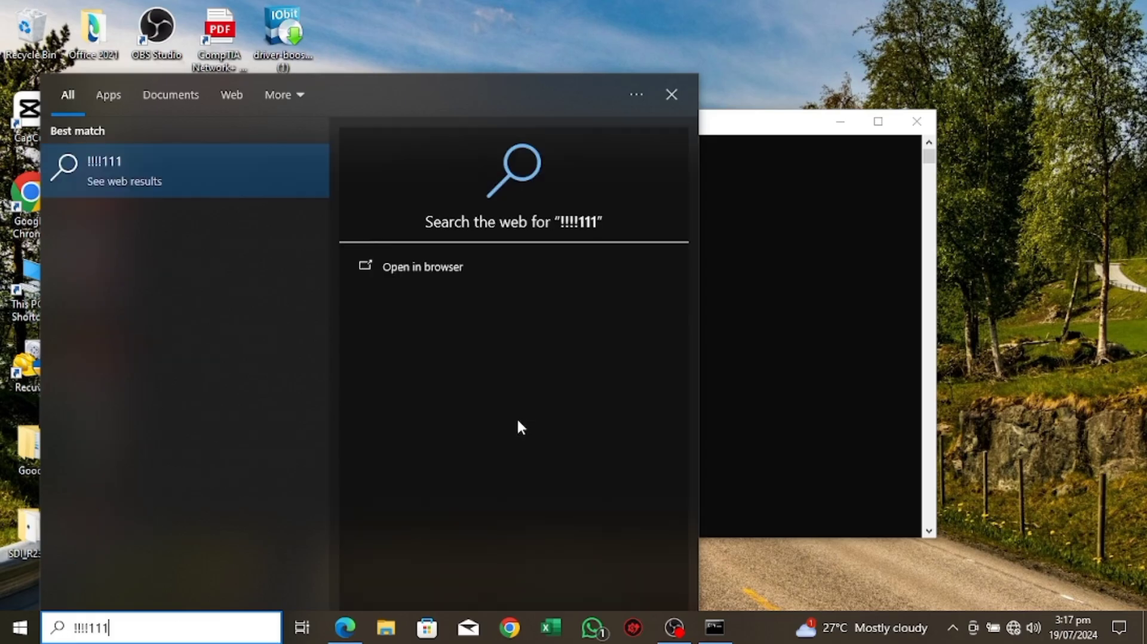
click(791, 279)
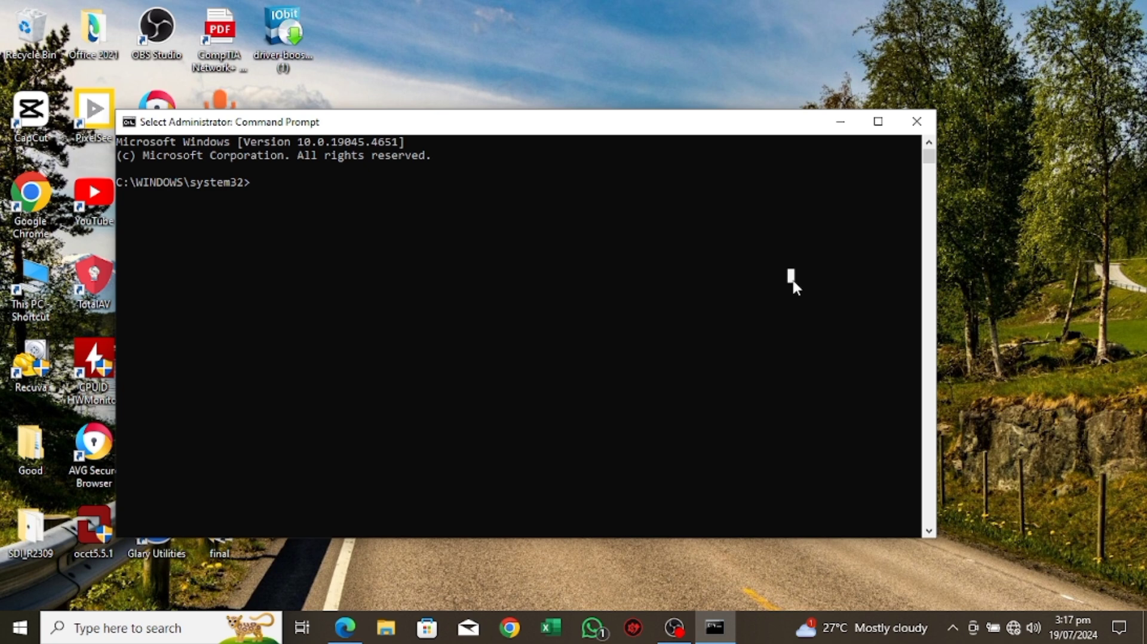
text(@)
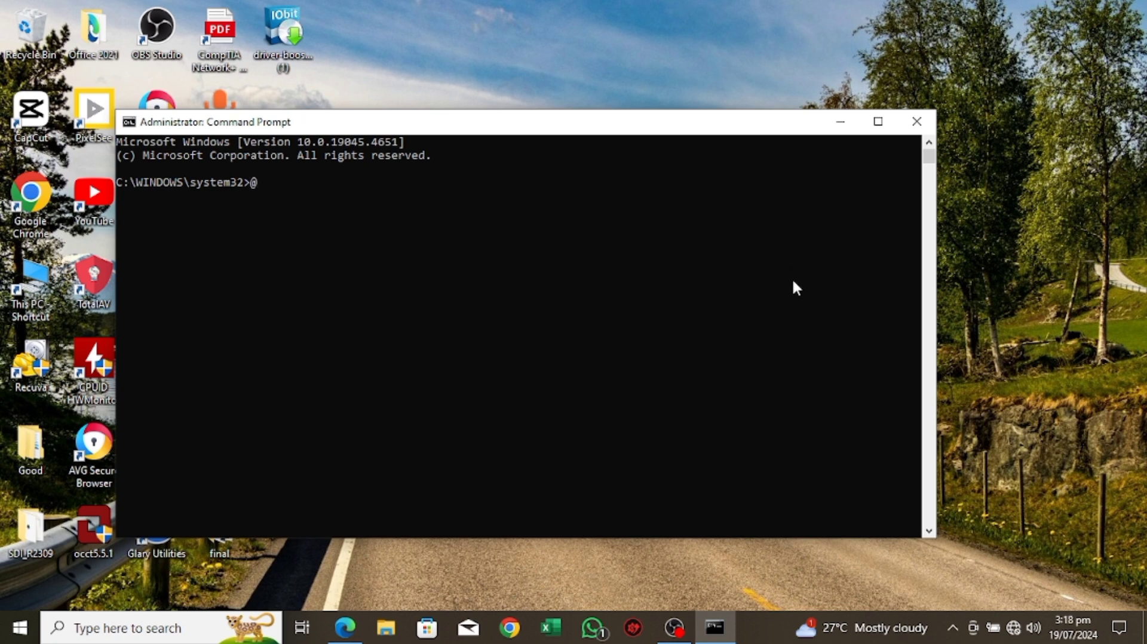
key(BackSpace)
drag(471, 124, 527, 97)
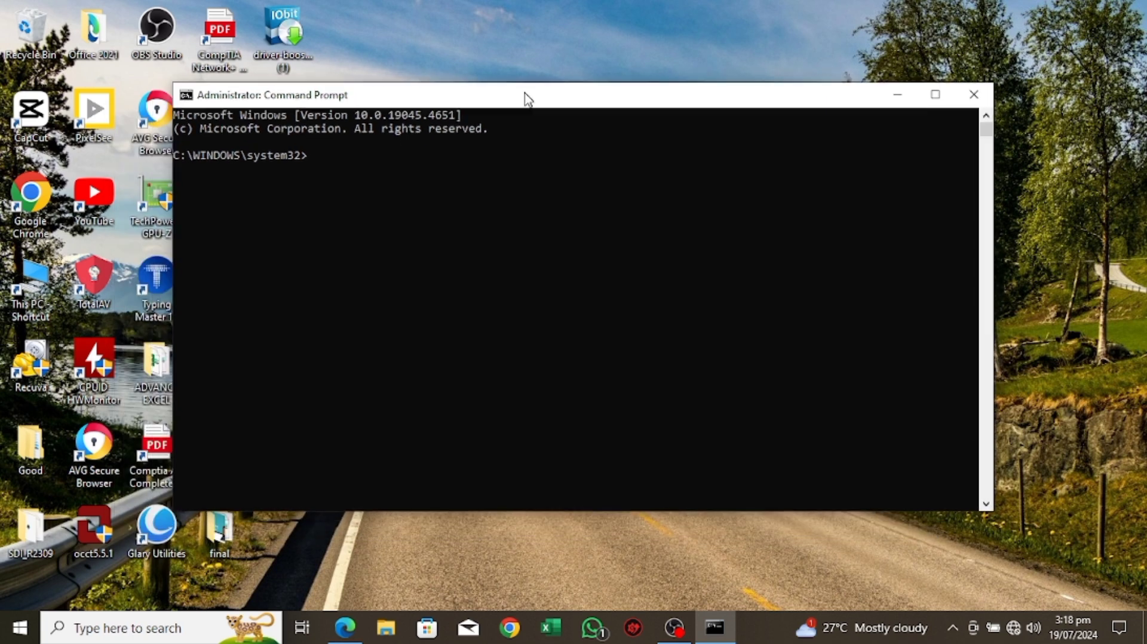
Step: Search Windows for the "Wifi reset" text document and open it in Notepad
click(75, 630)
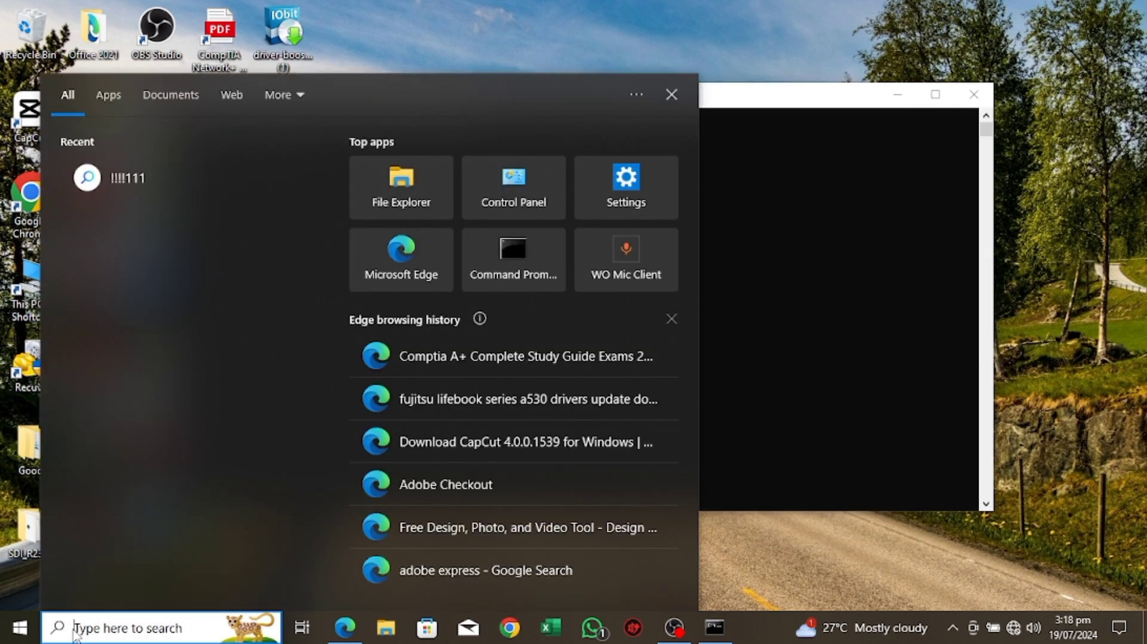
text(wif)
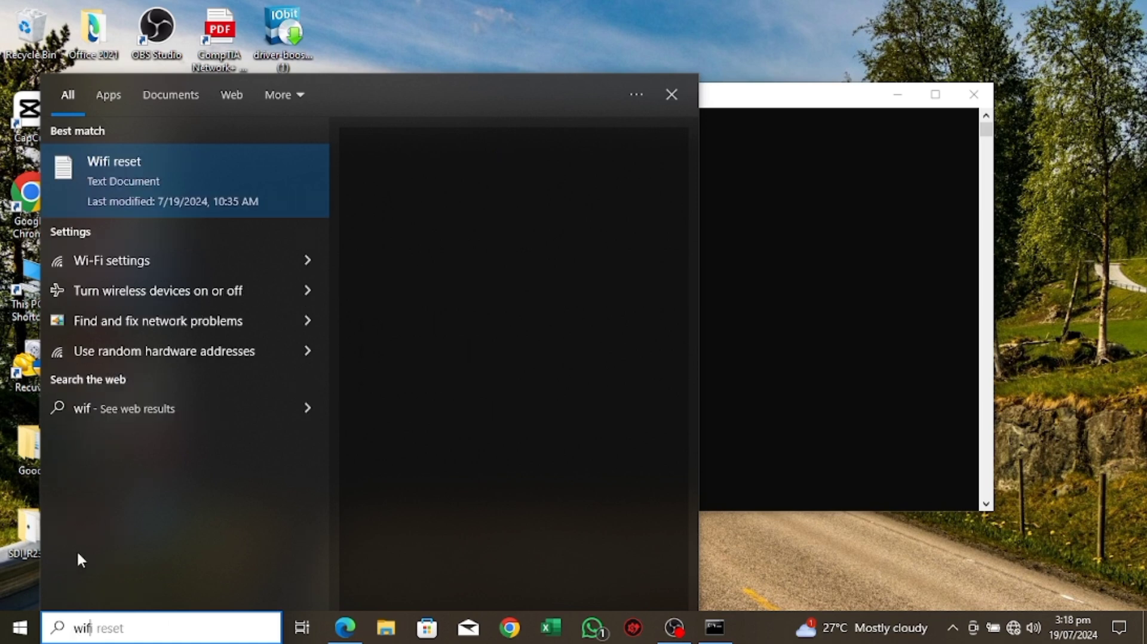
click(97, 182)
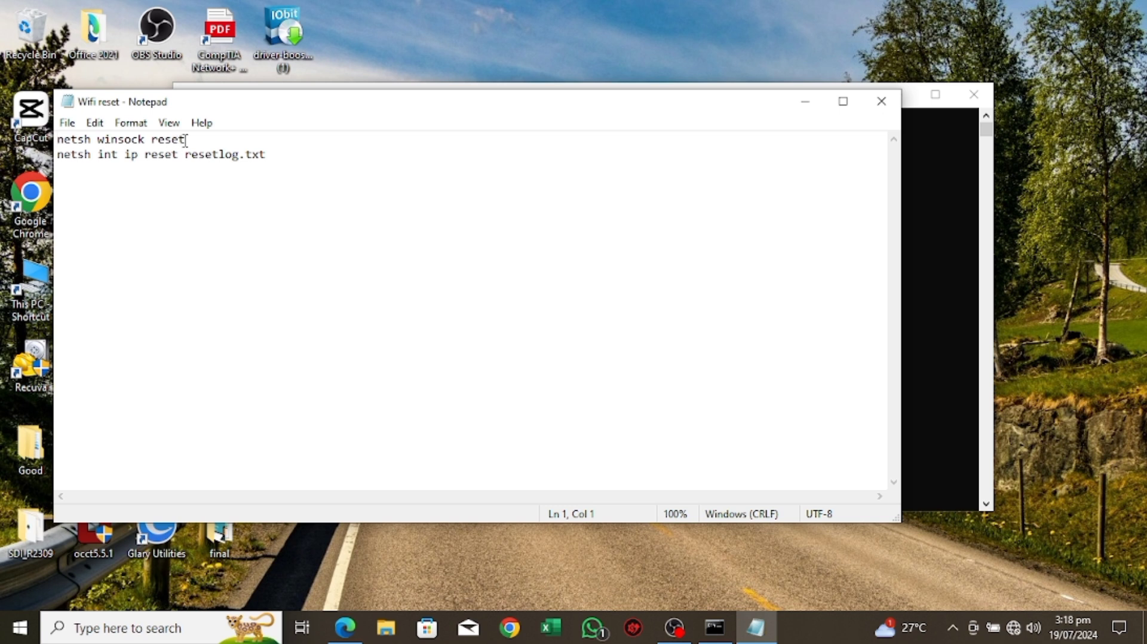
drag(185, 141, 66, 135)
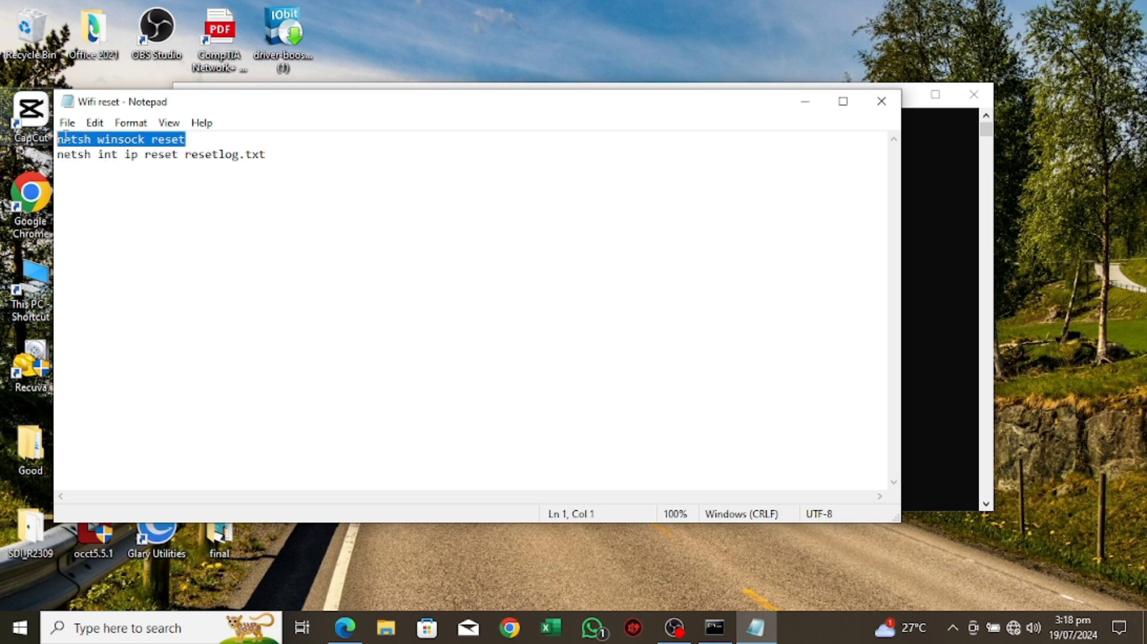
click(86, 139)
right_click(87, 139)
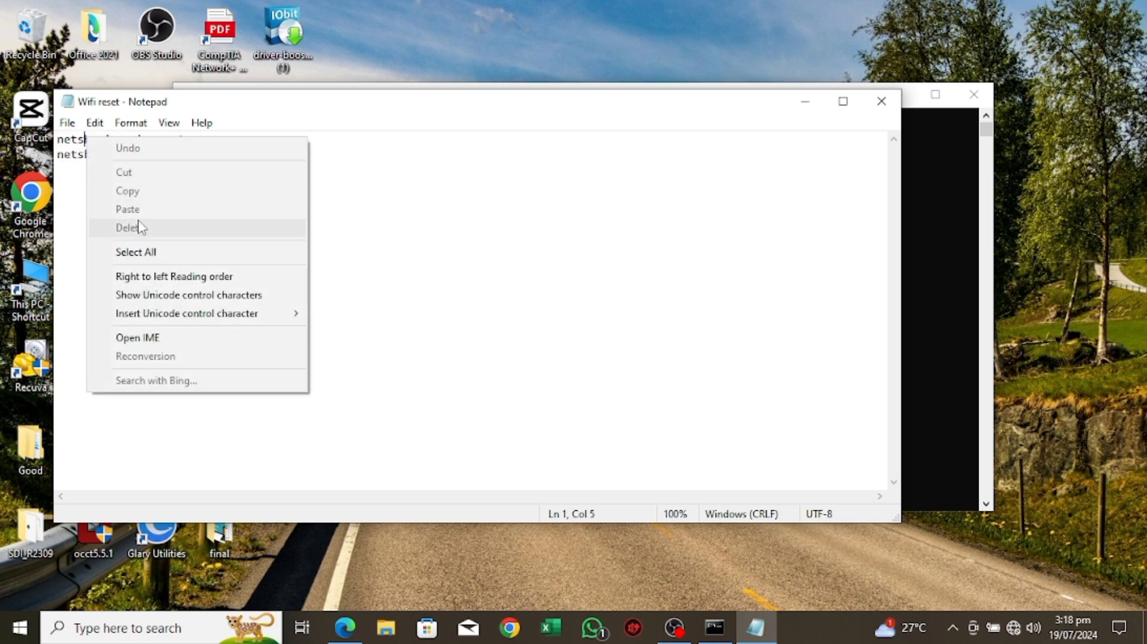
click(65, 286)
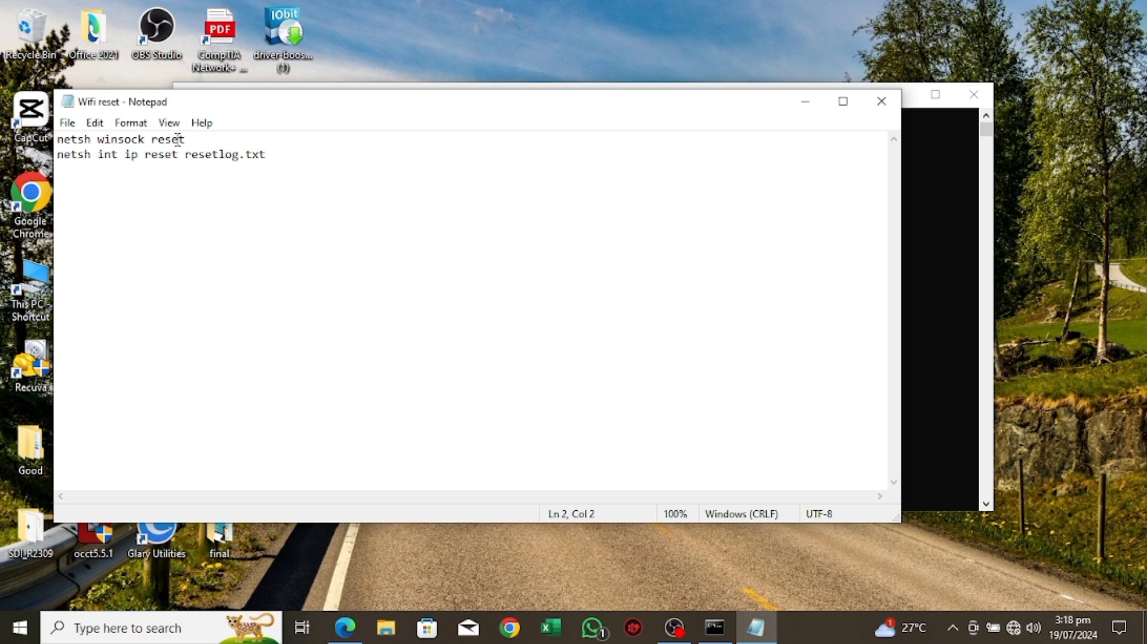
Step: Copy the netsh winsock reset line from the Wifi reset note and run it in the administrator Command Prompt
drag(177, 141, 55, 134)
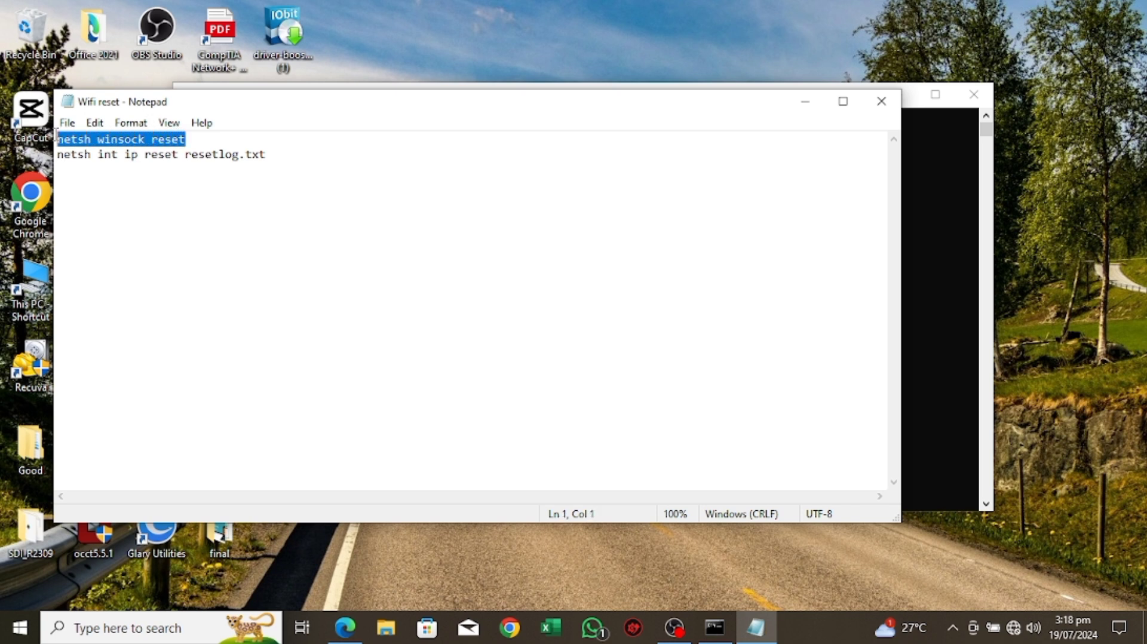
right_click(58, 135)
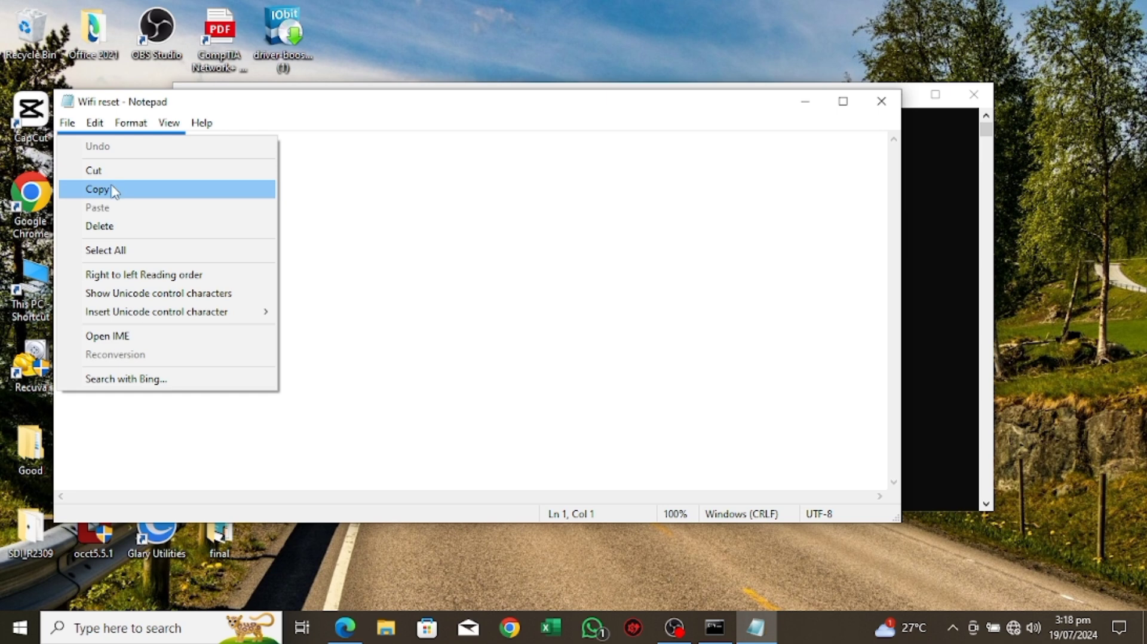
click(114, 189)
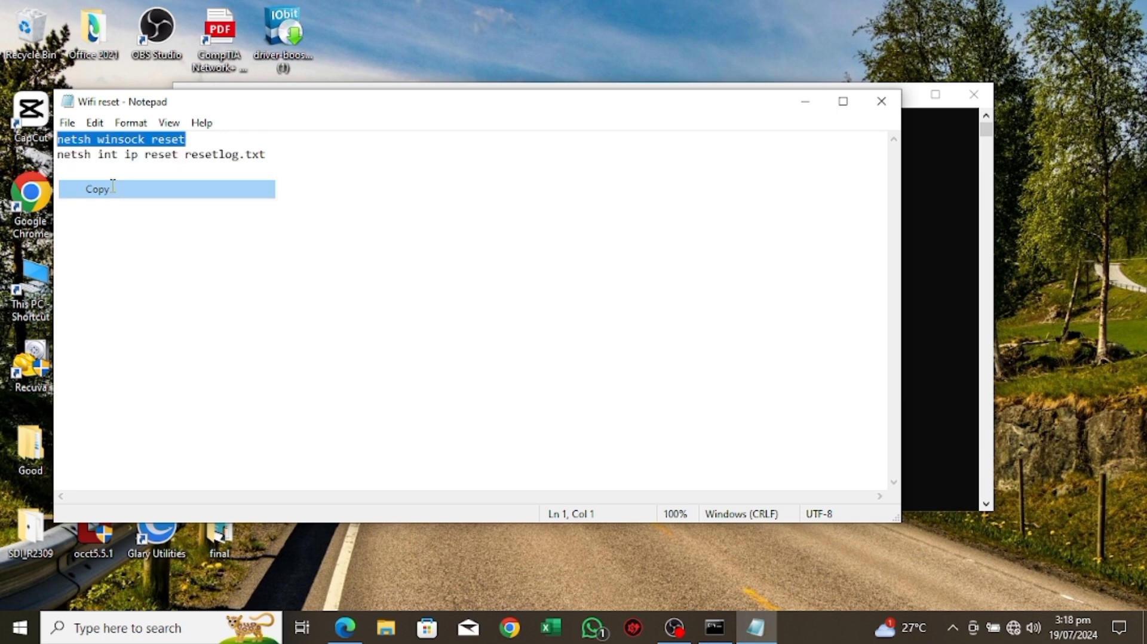
click(926, 281)
drag(664, 99, 727, 97)
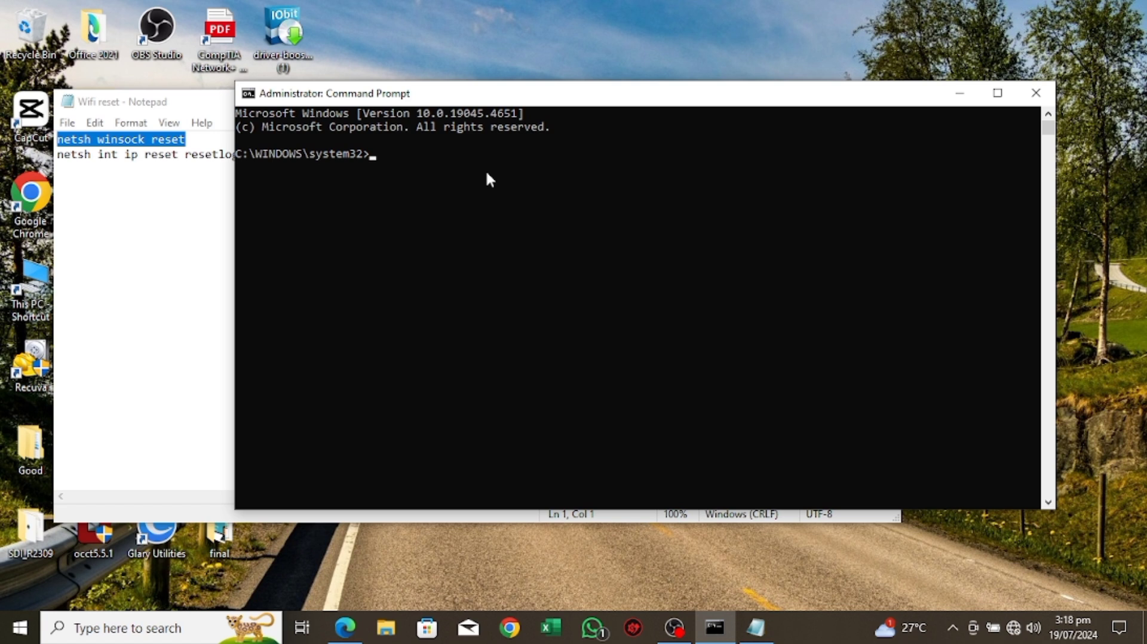
right_click(404, 150)
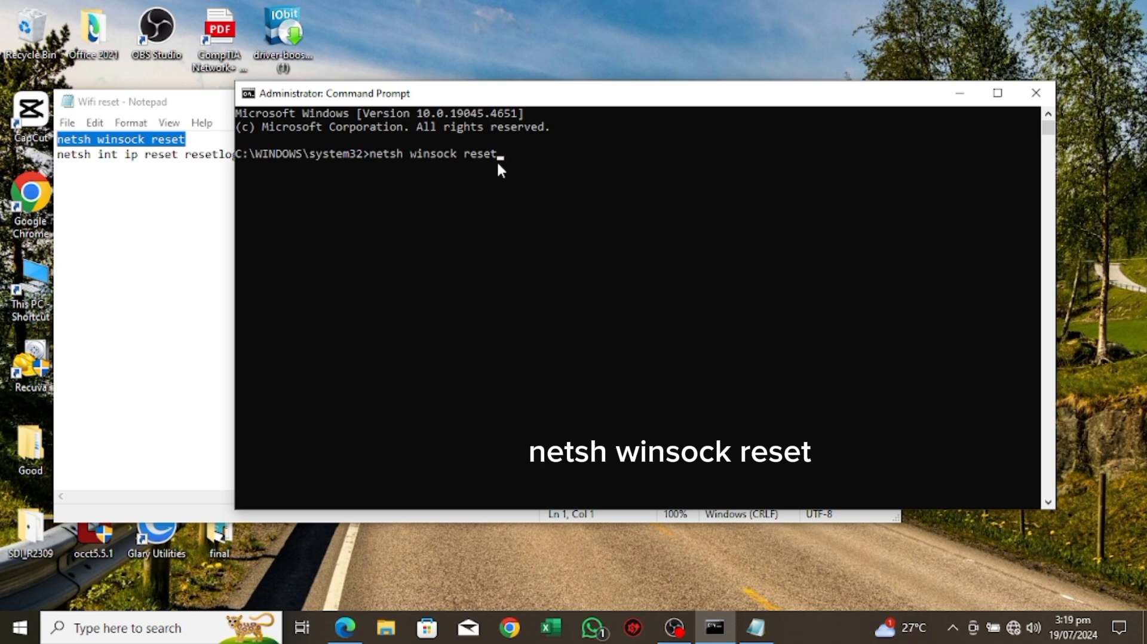
key(Return)
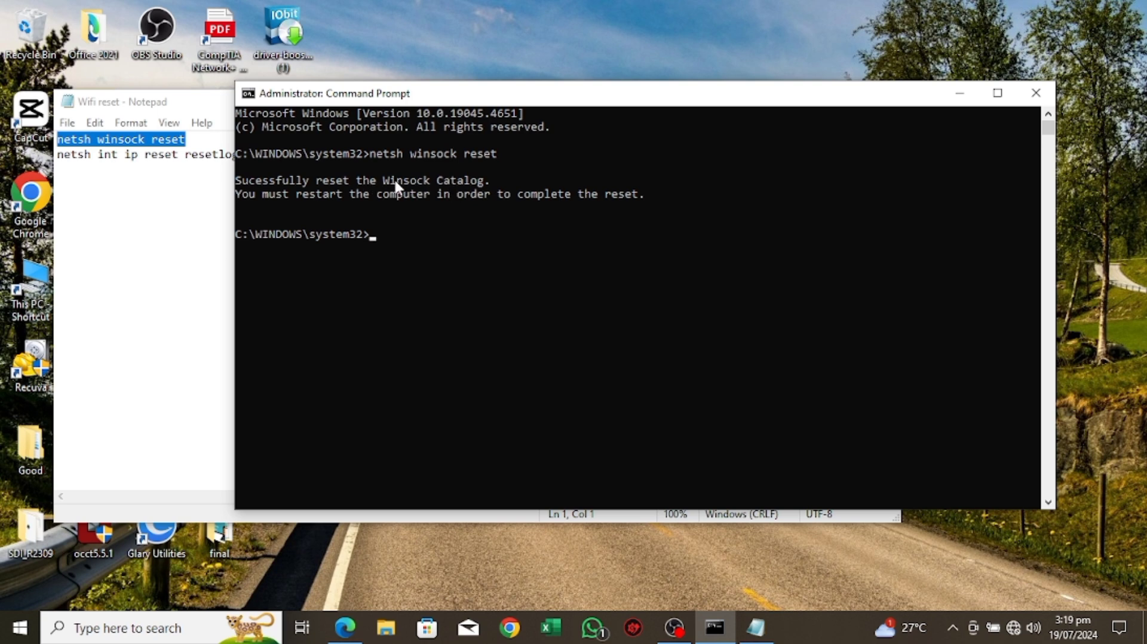
Step: Copy netsh int ip reset resetlog.txt from the note, run it in Command Prompt, and close both windows
click(107, 207)
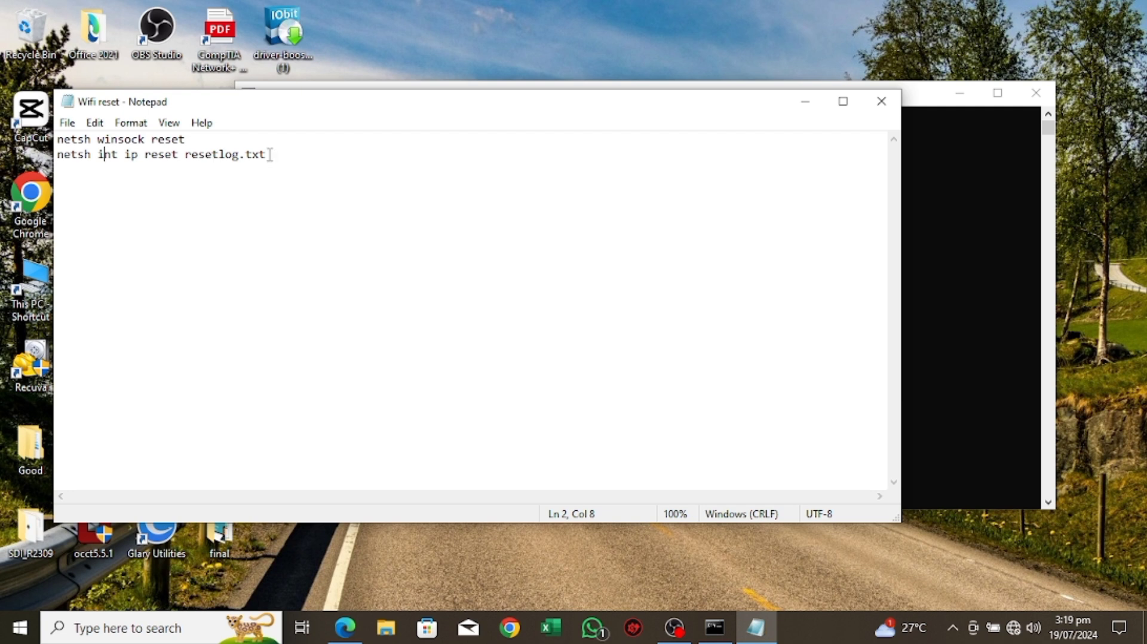
drag(269, 154, 57, 159)
right_click(83, 156)
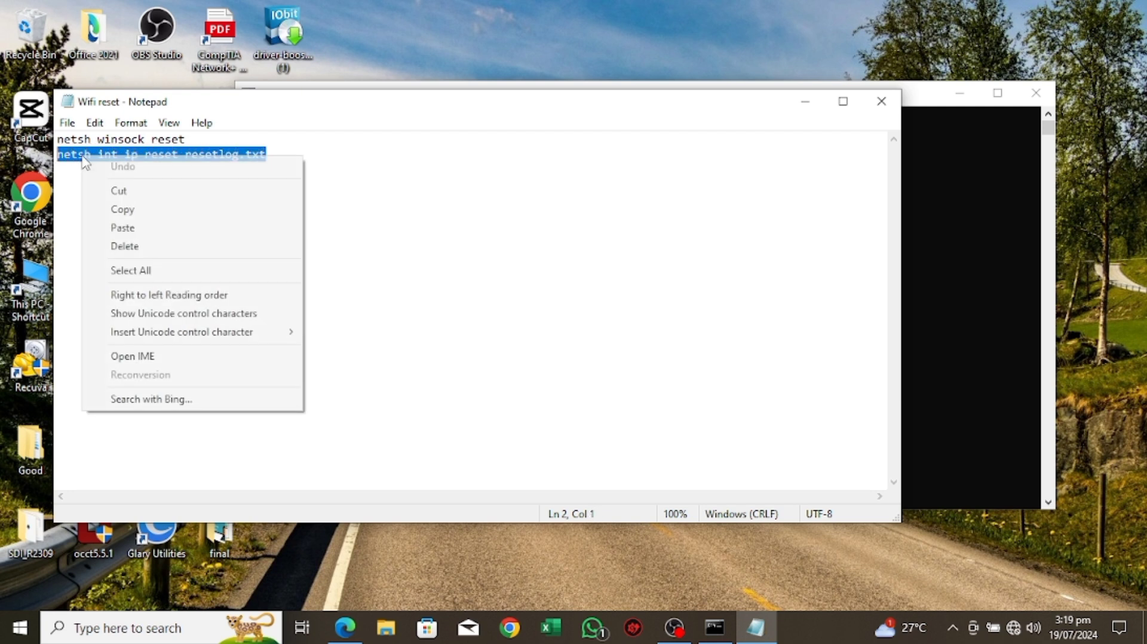
click(136, 220)
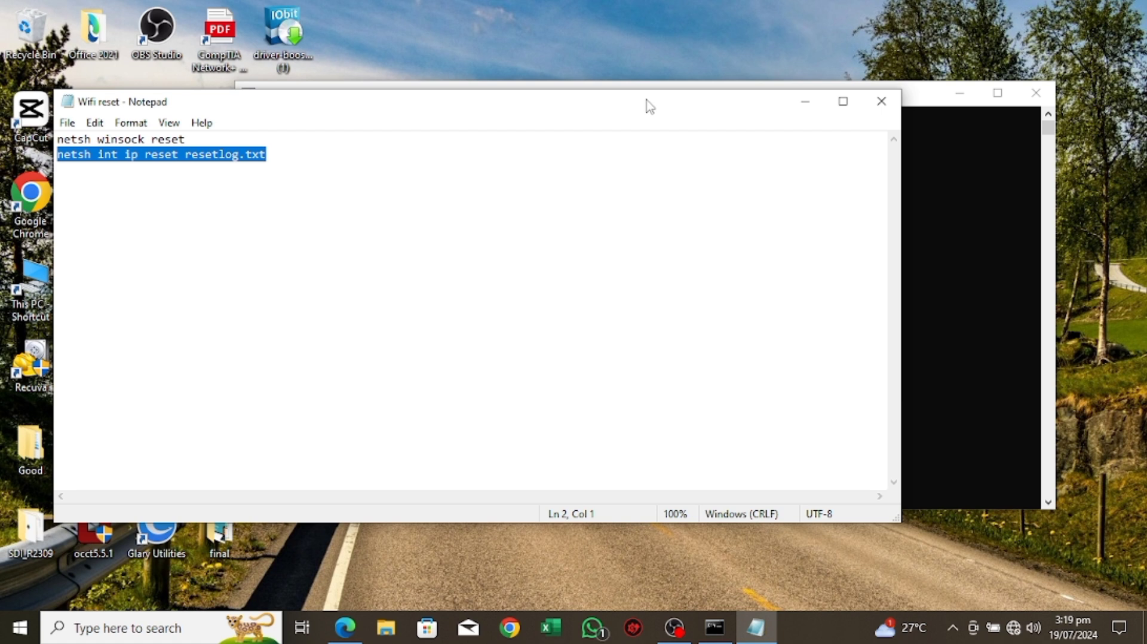
click(920, 201)
right_click(439, 230)
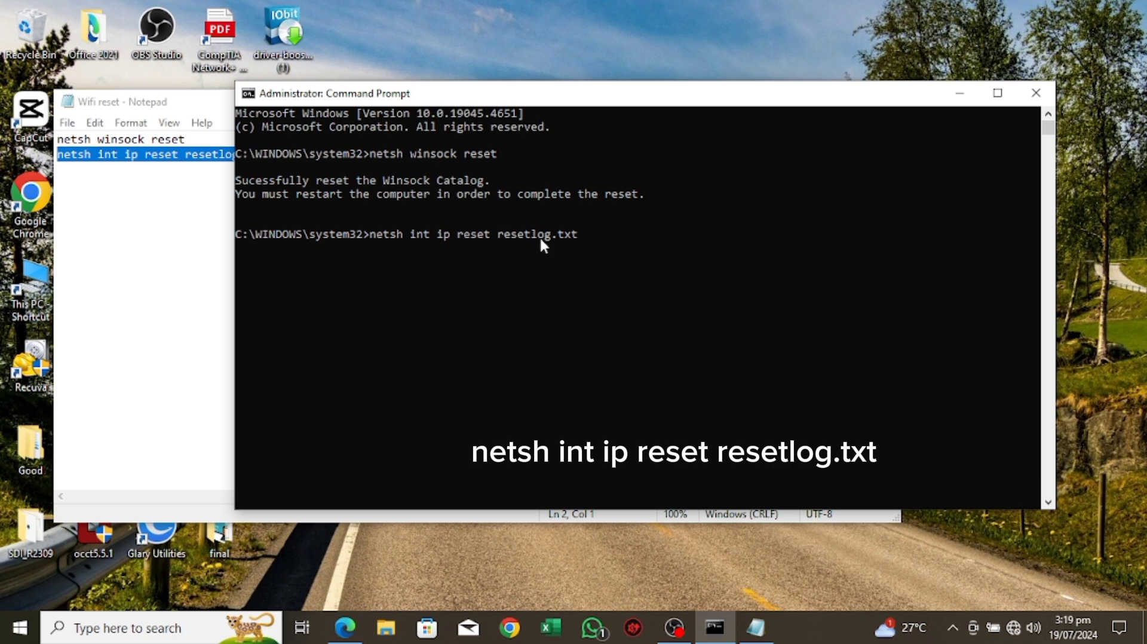
text(@)
key(BackSpace)
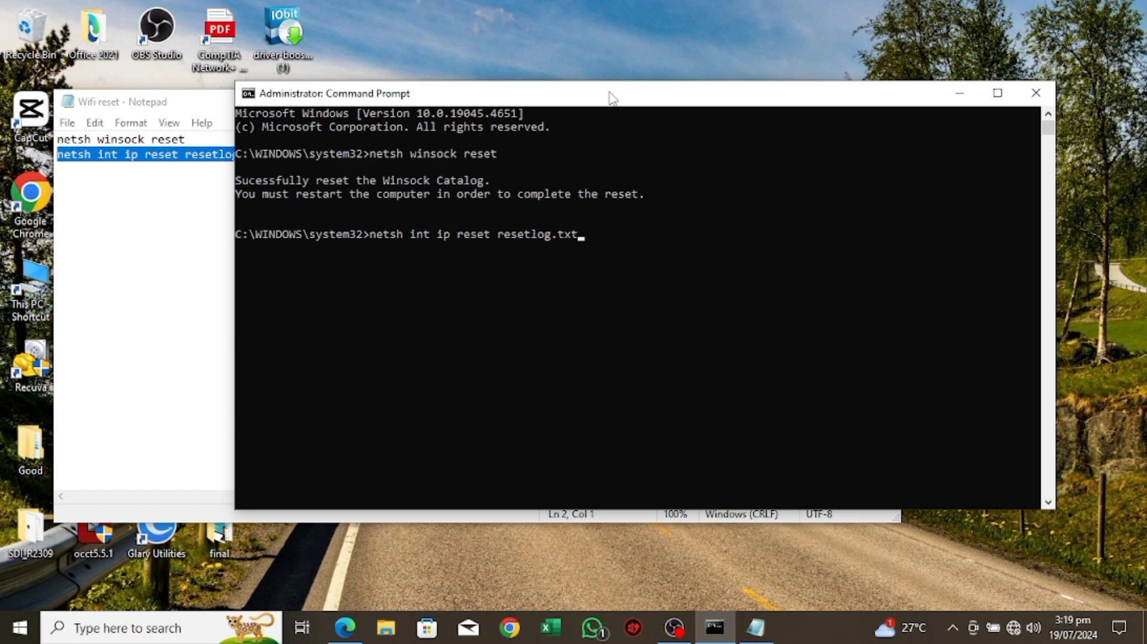
drag(610, 93, 493, 58)
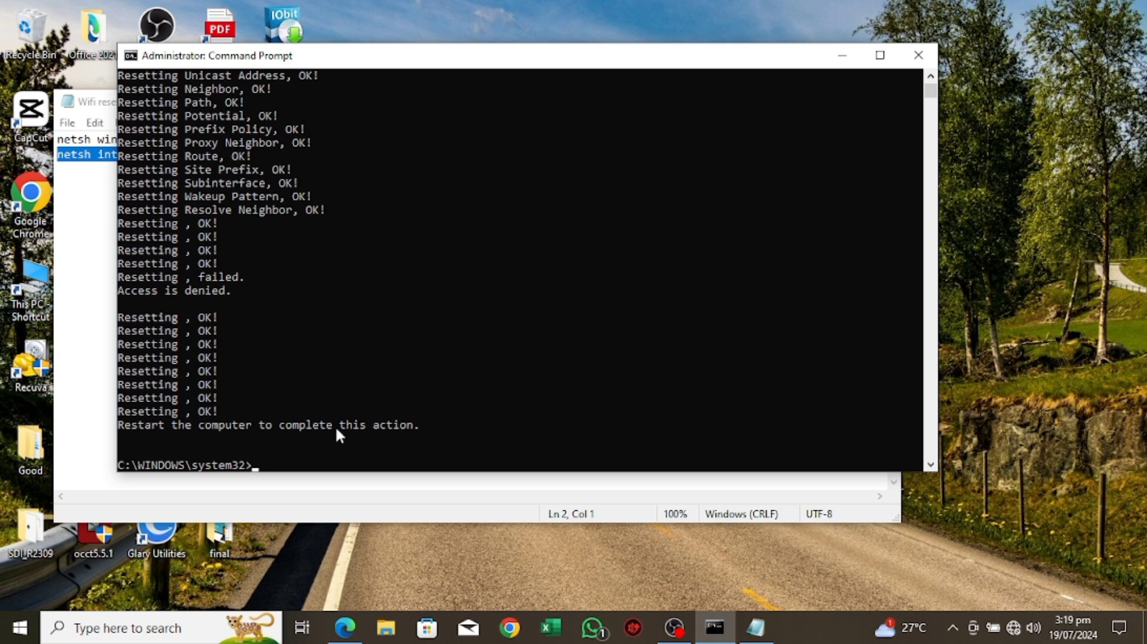
click(919, 55)
click(880, 102)
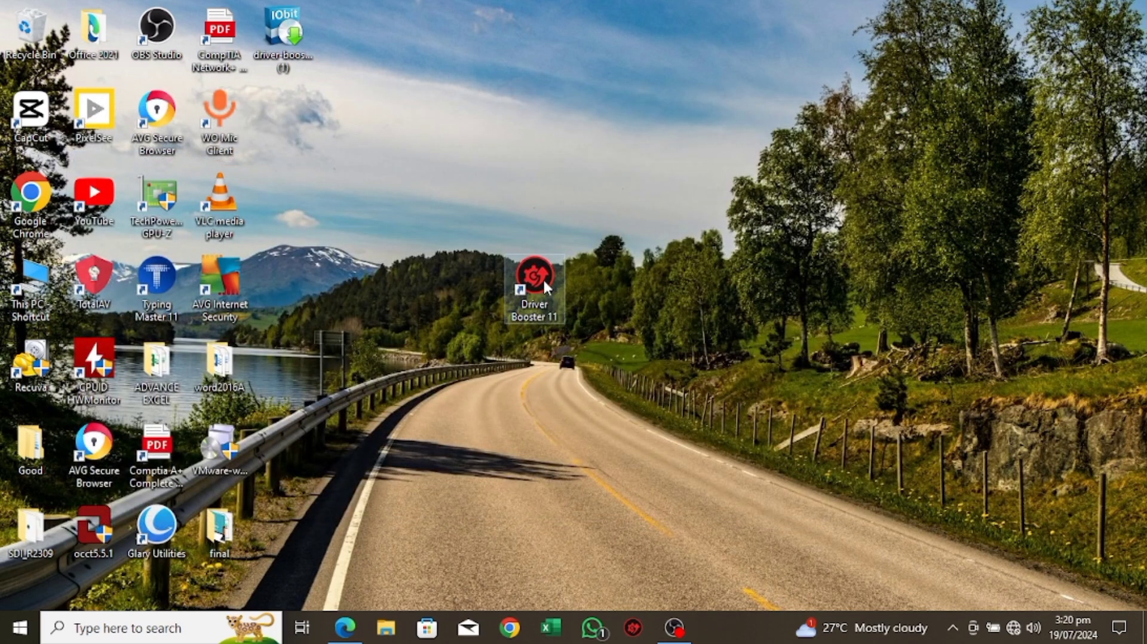
click(101, 630)
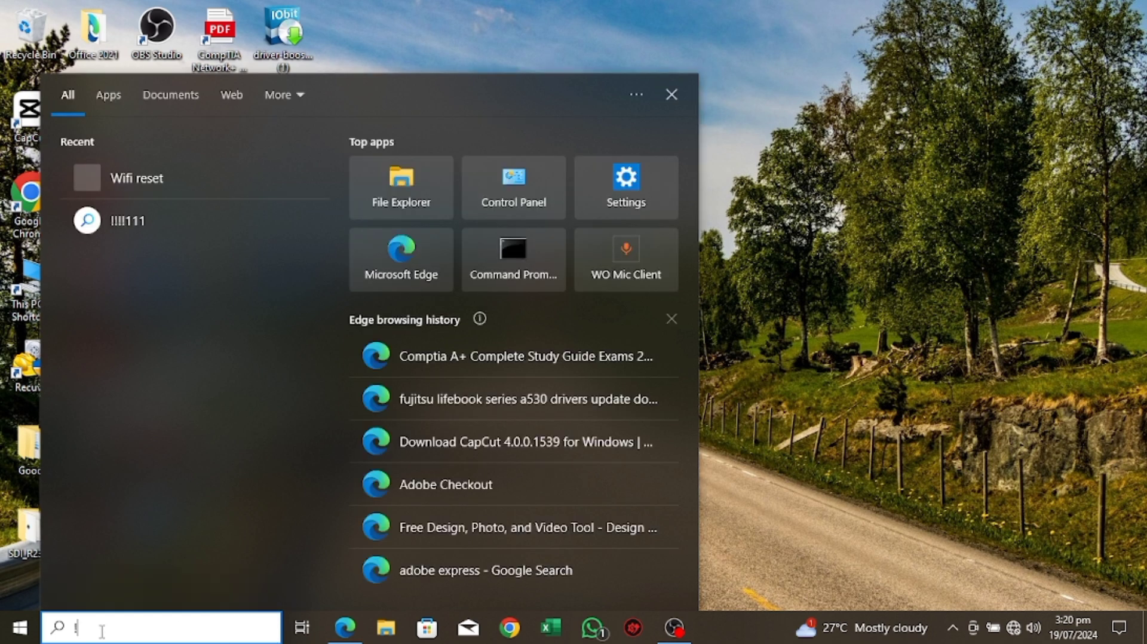
text(!)
key(BackSpace)
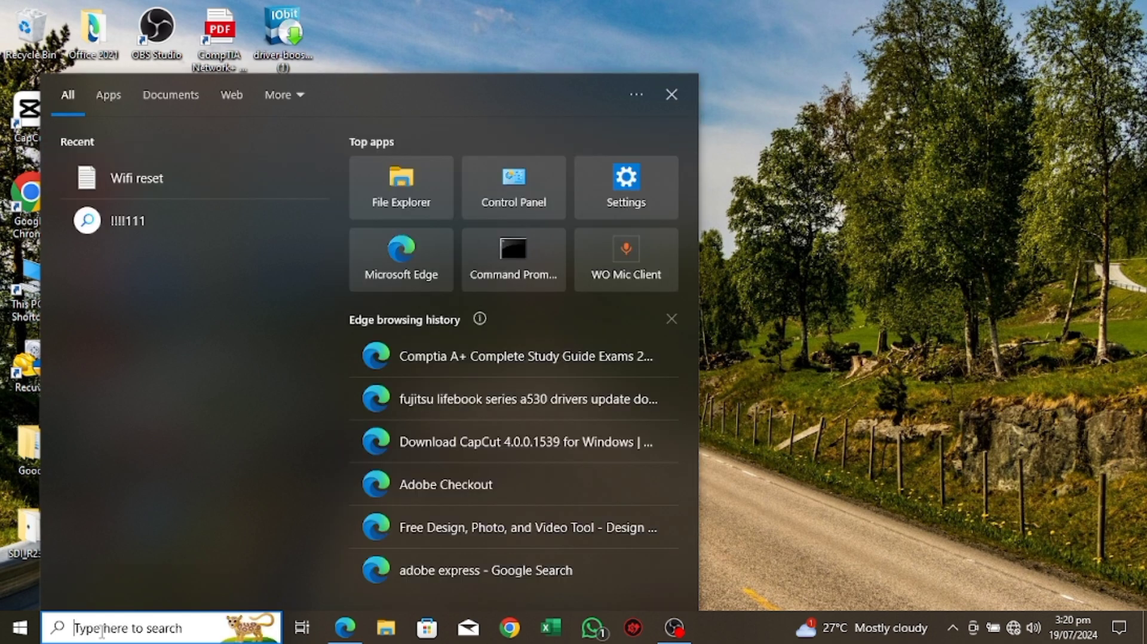
click(786, 330)
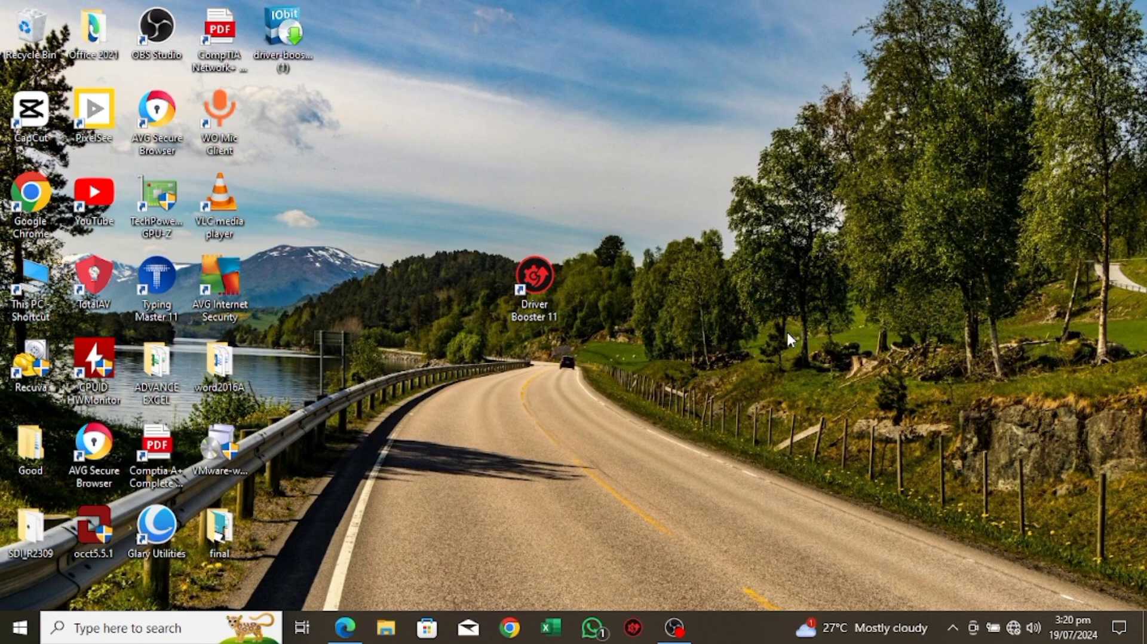
Step: Run msconfig, review the Services list in System Configuration and confirm the dialog
key(super+r)
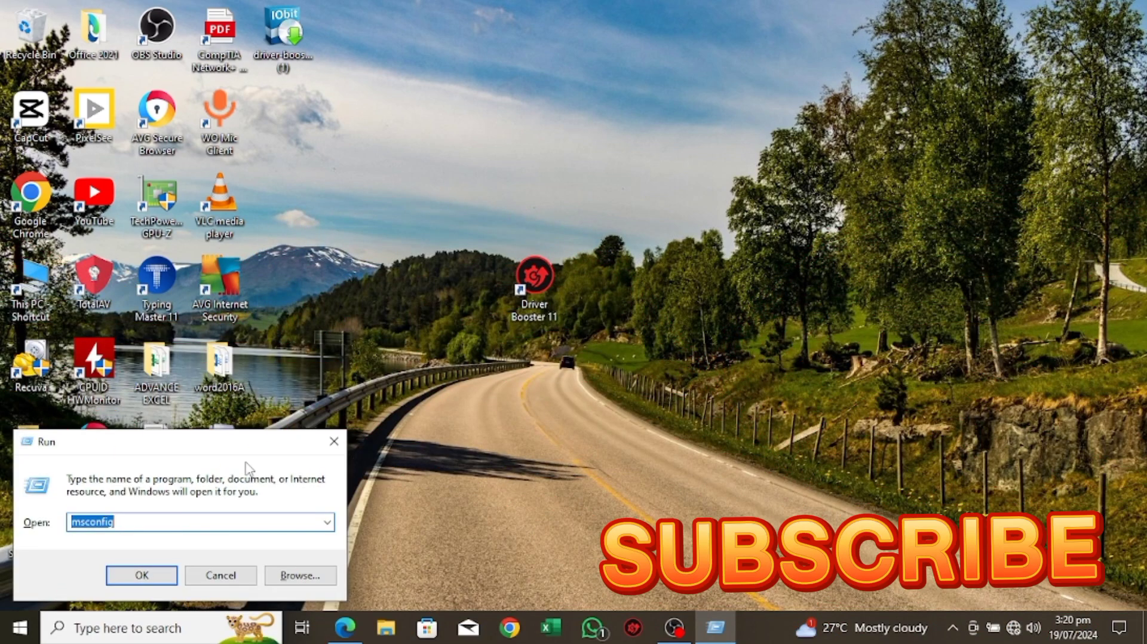
drag(239, 452, 475, 370)
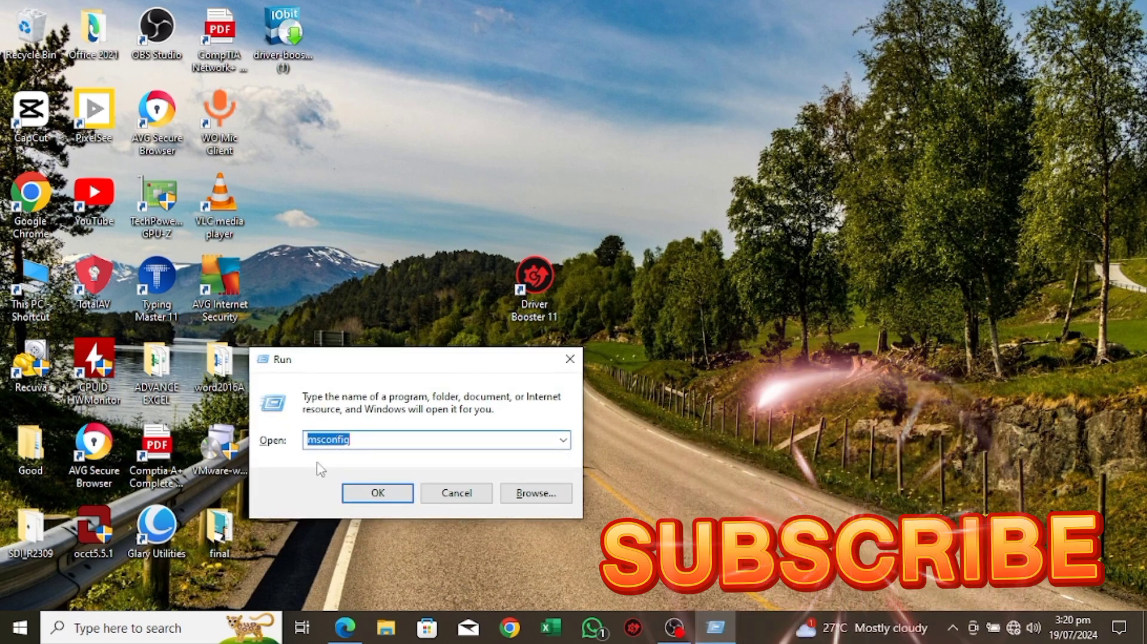
click(359, 439)
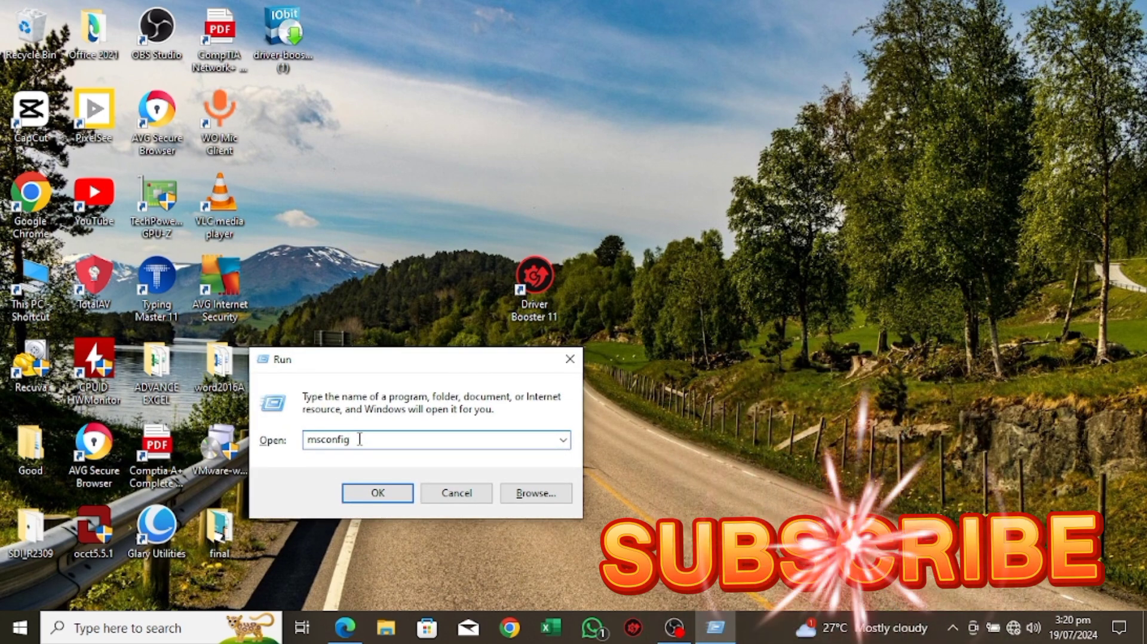
text(@@2)
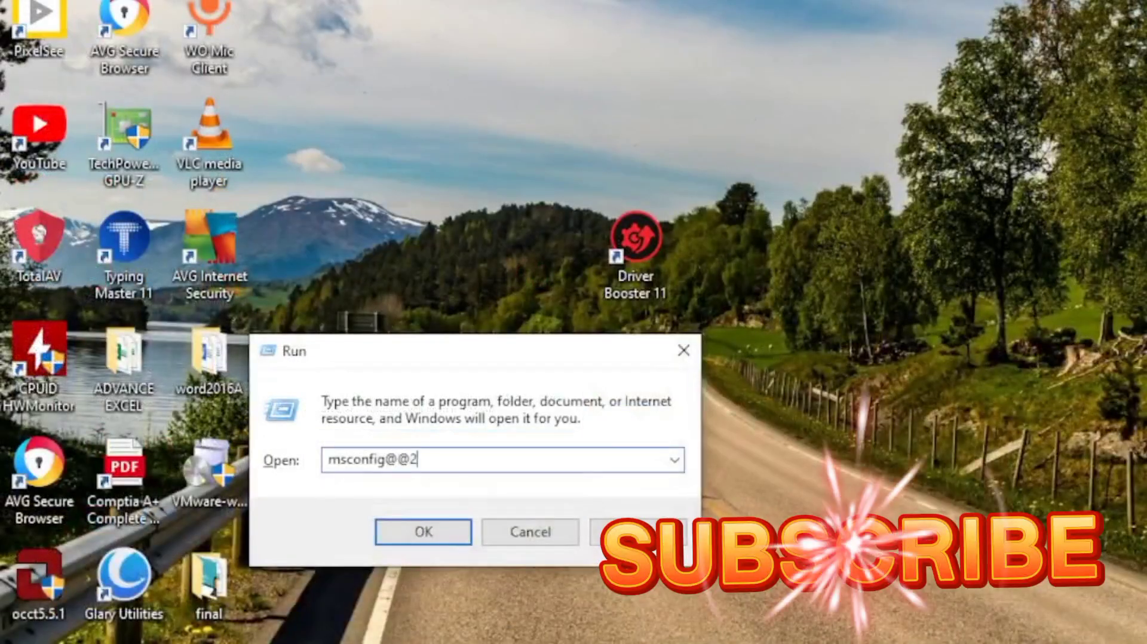
key(BackSpace)
text(@)
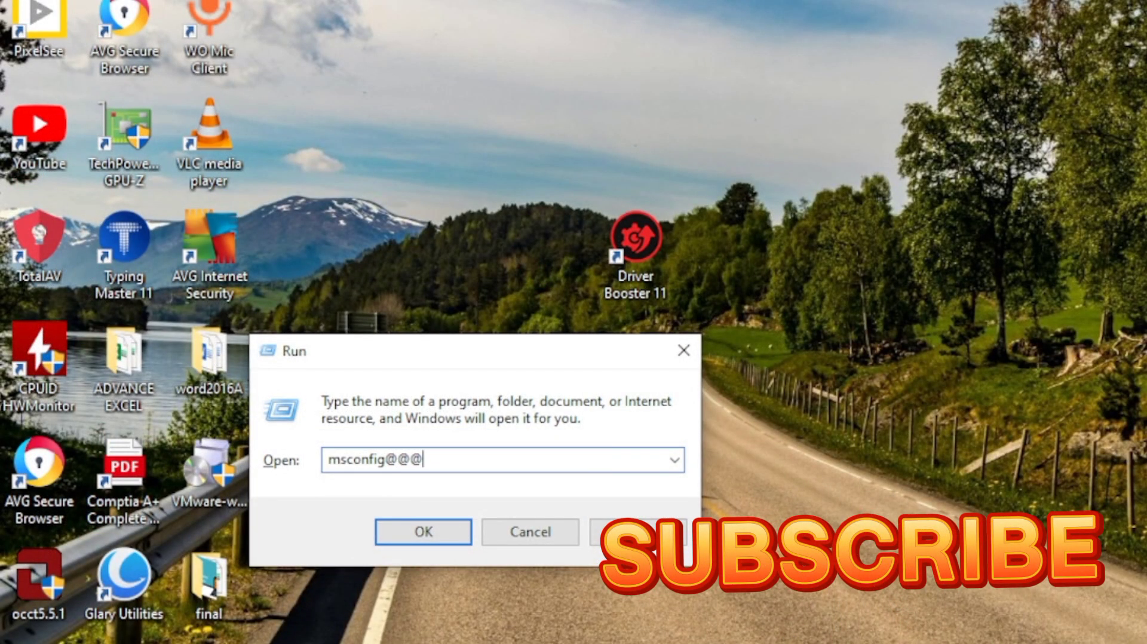
key(BackSpace)
key(BackSpace)
key(BackSpace)
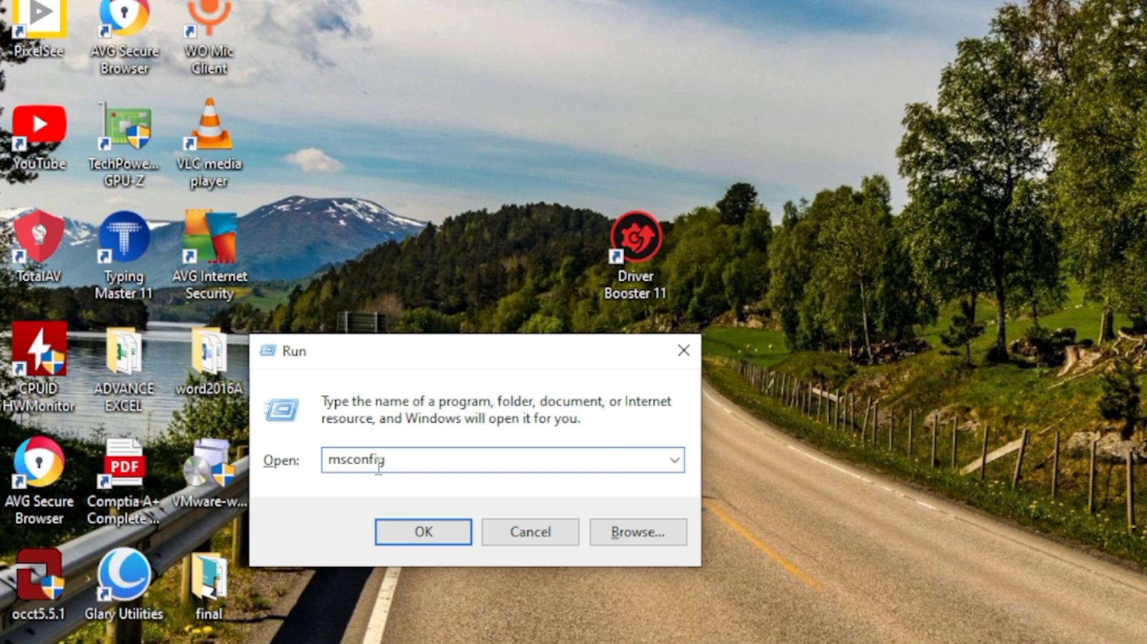
click(417, 529)
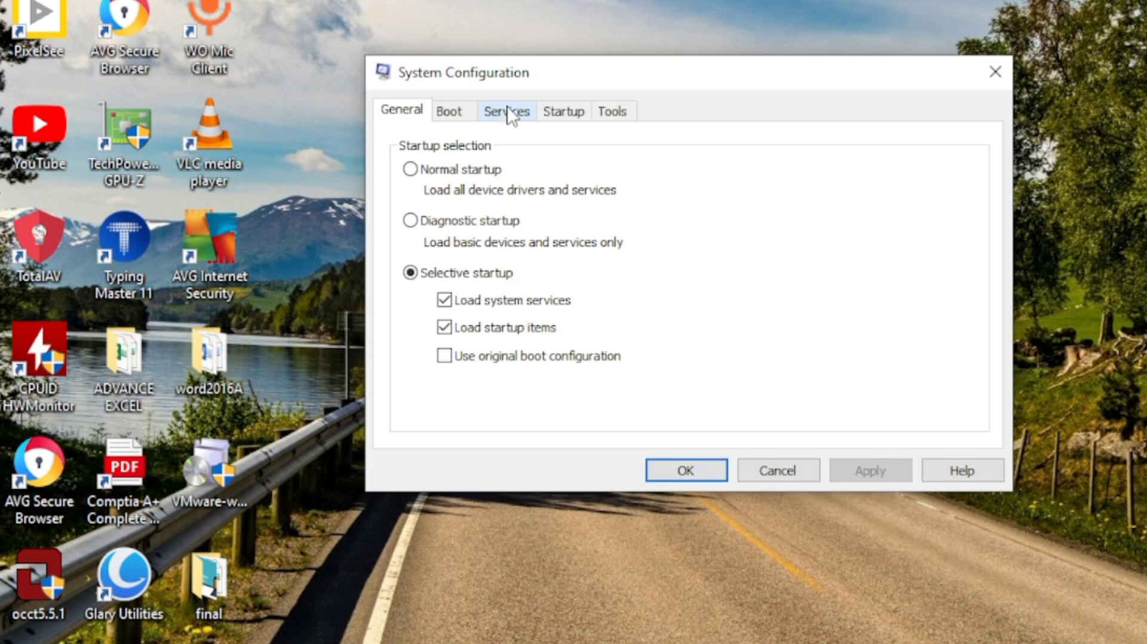
click(509, 118)
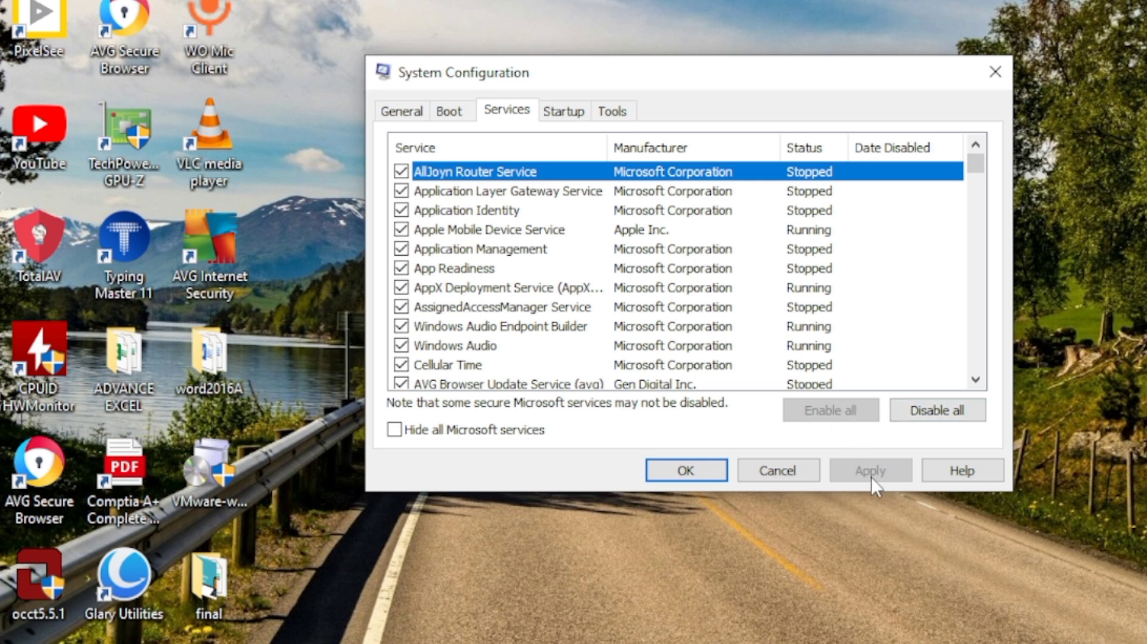
click(676, 468)
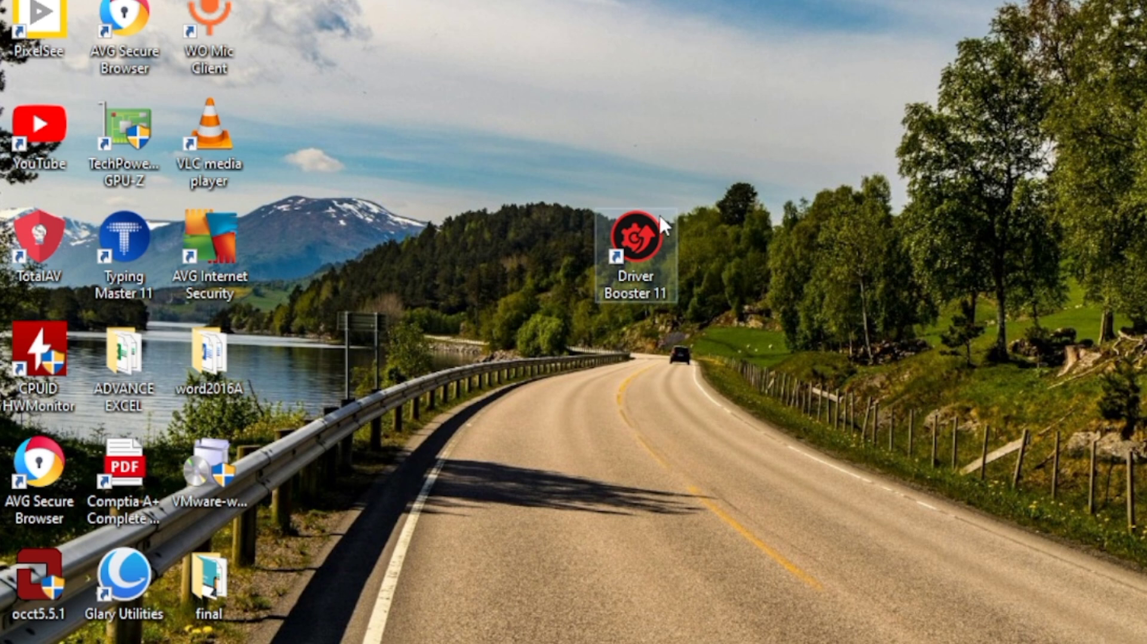
Step: Open Driver Booster 11 from the desktop to view its driver scan screen, and close it
double_click(630, 236)
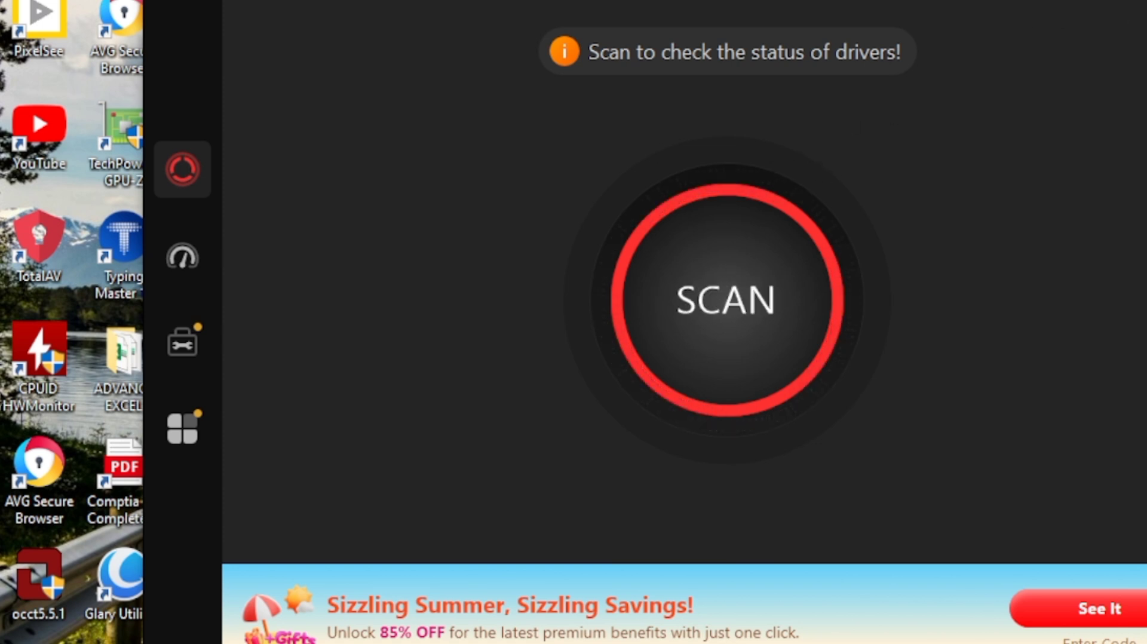
click(1146, 0)
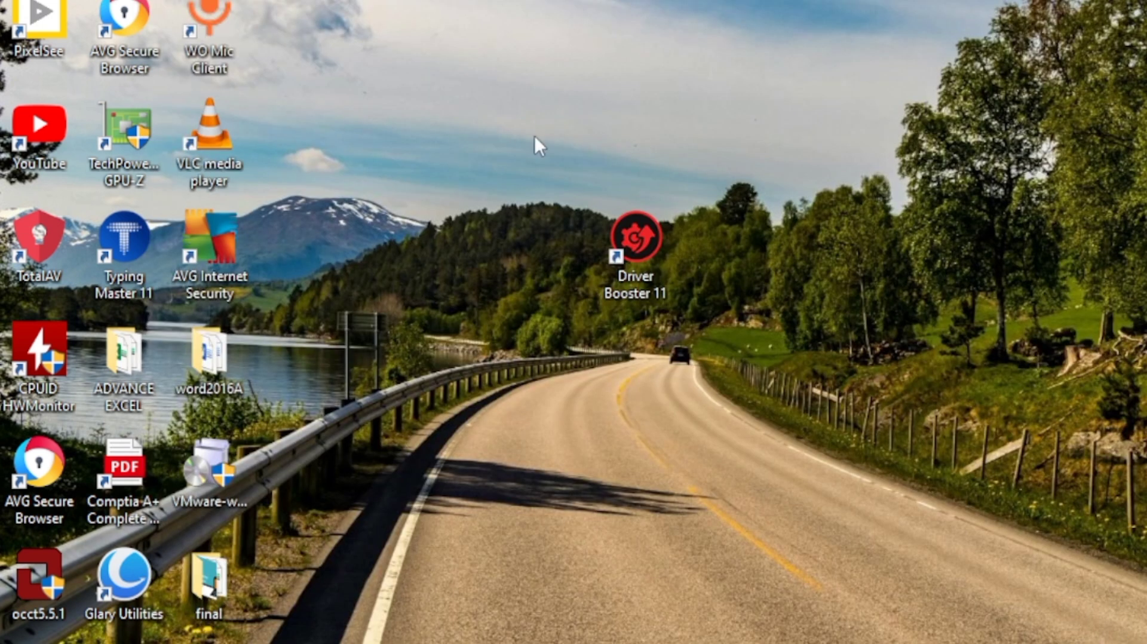